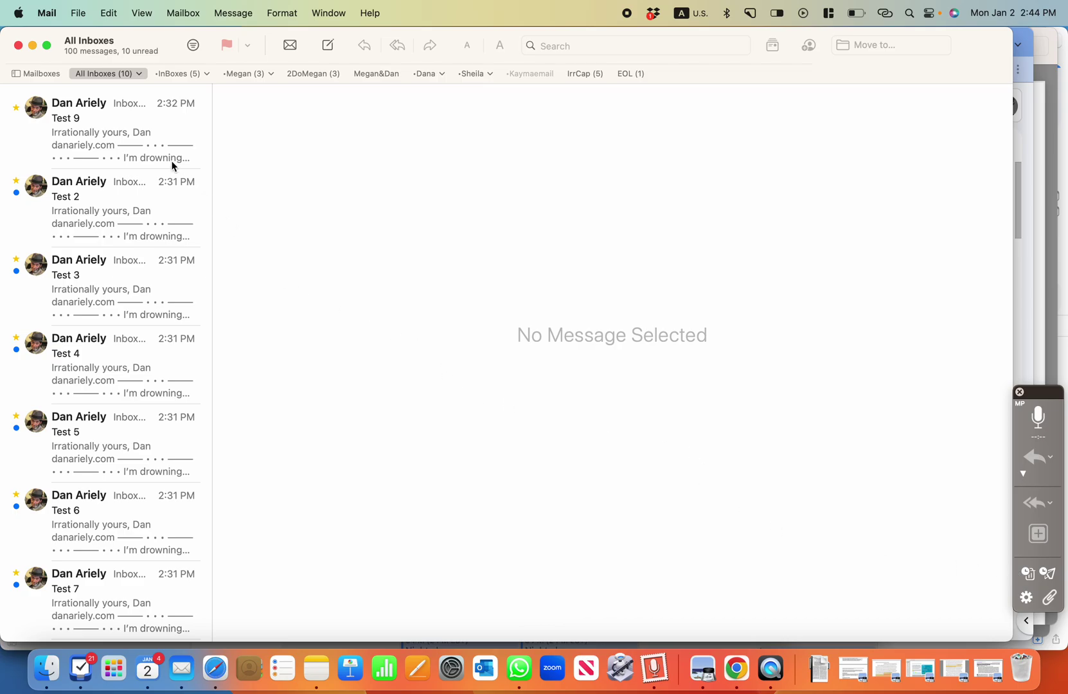
# Select the Test 9 message in All Inboxes to show it with its signature
pyautogui.click(137, 147)
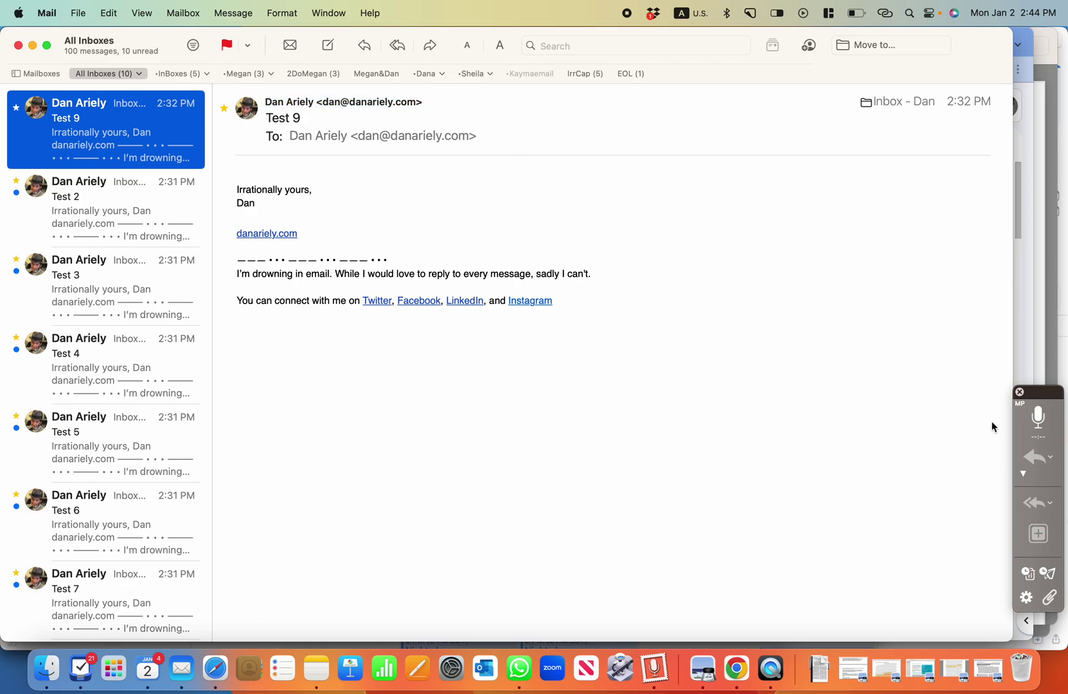
pyautogui.click(654, 668)
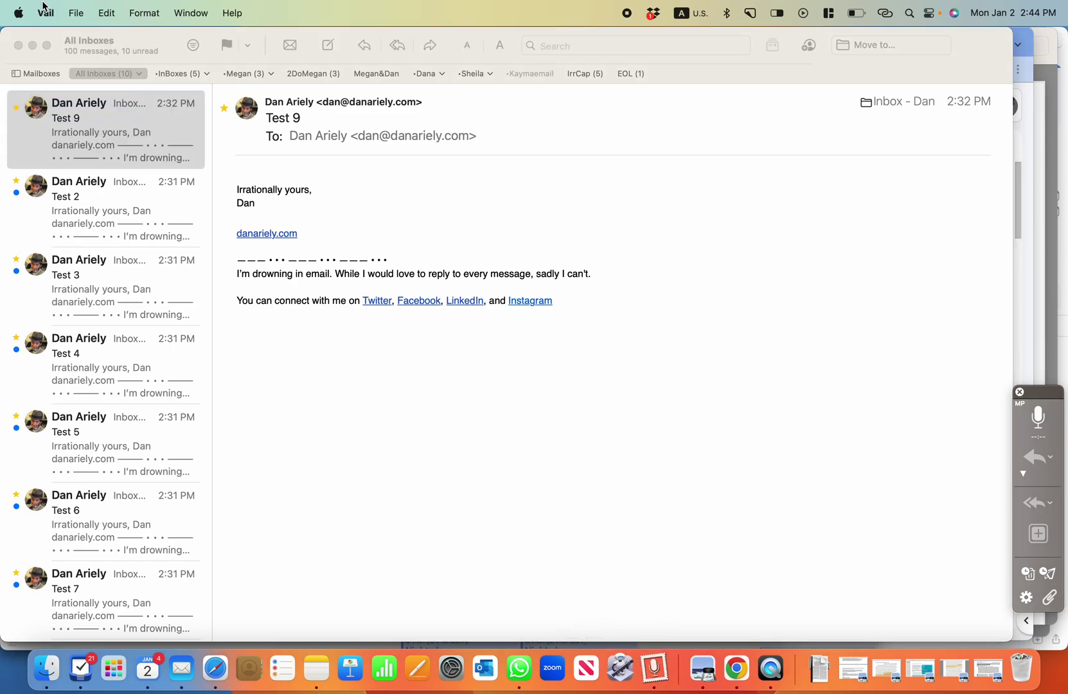
pyautogui.click(45, 12)
pyautogui.click(51, 40)
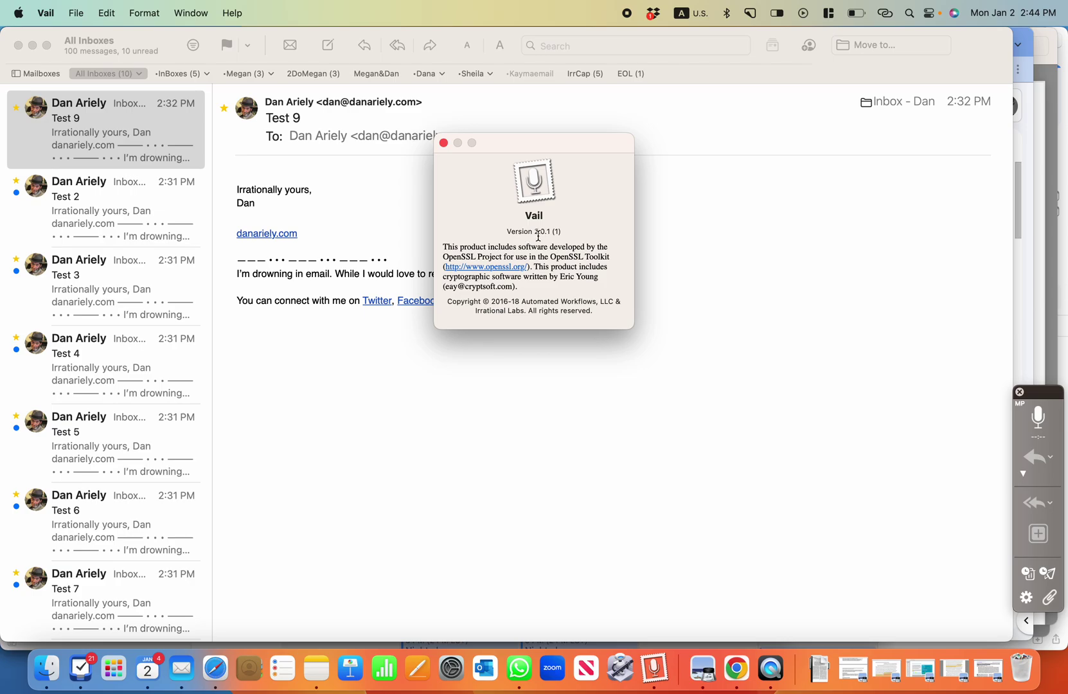
pyautogui.click(444, 145)
pyautogui.click(157, 128)
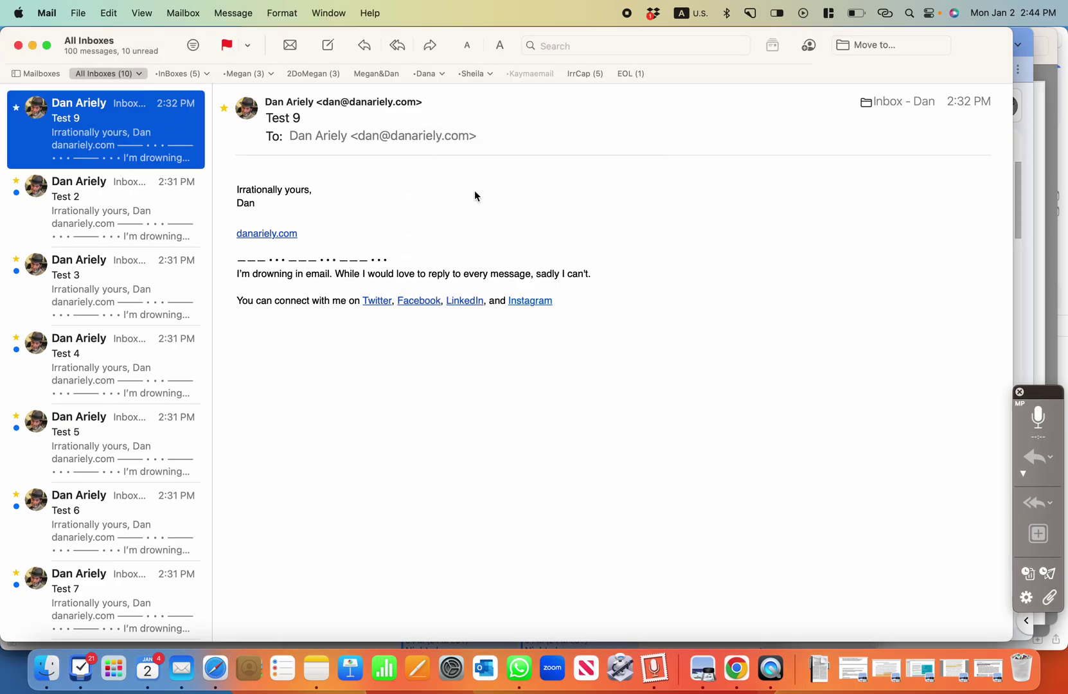
# Record a voice message with Vail's microphone and attach it to a reply to Test 9
pyautogui.click(1038, 416)
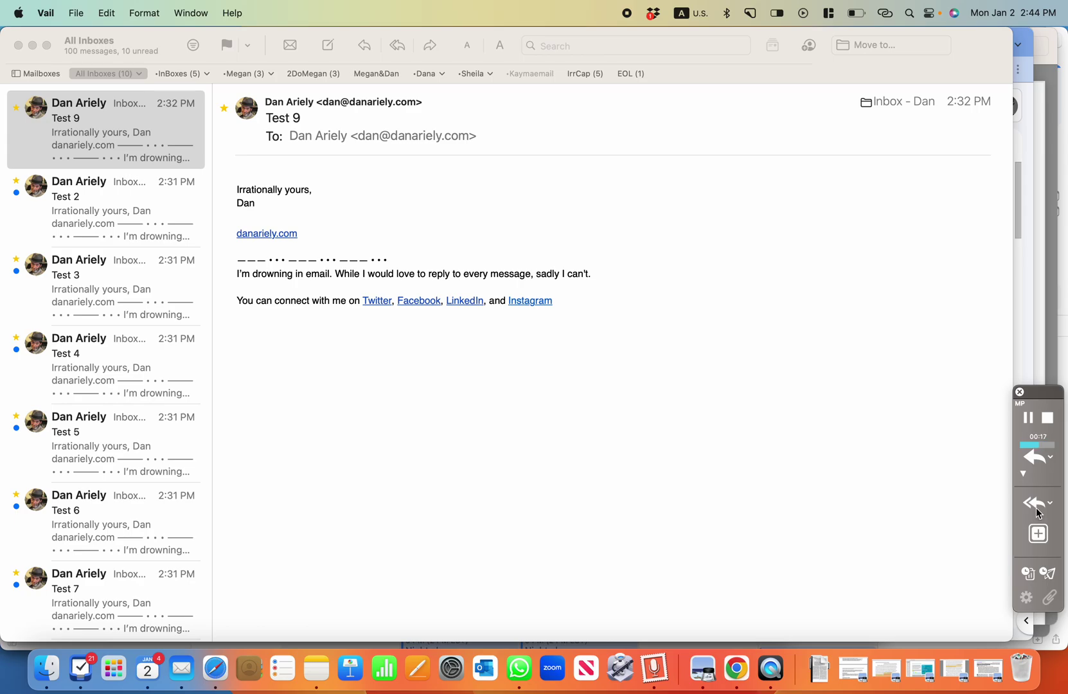
pyautogui.click(1030, 460)
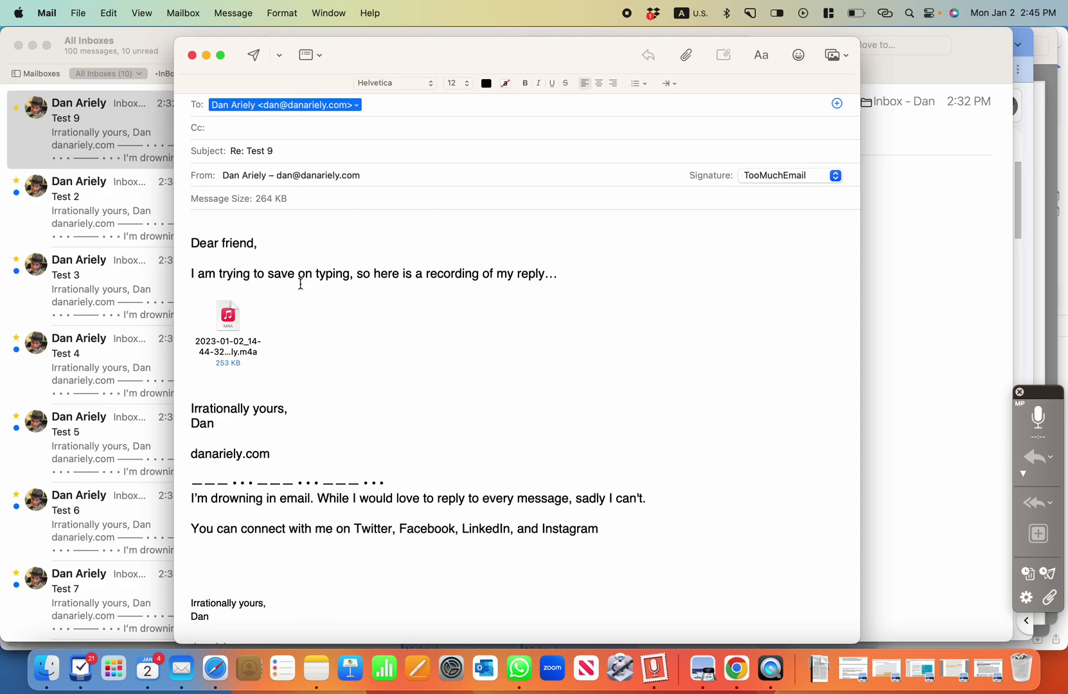
# Open the attached .m4a recording in QuickTime Player and play it briefly
pyautogui.rightClick(231, 318)
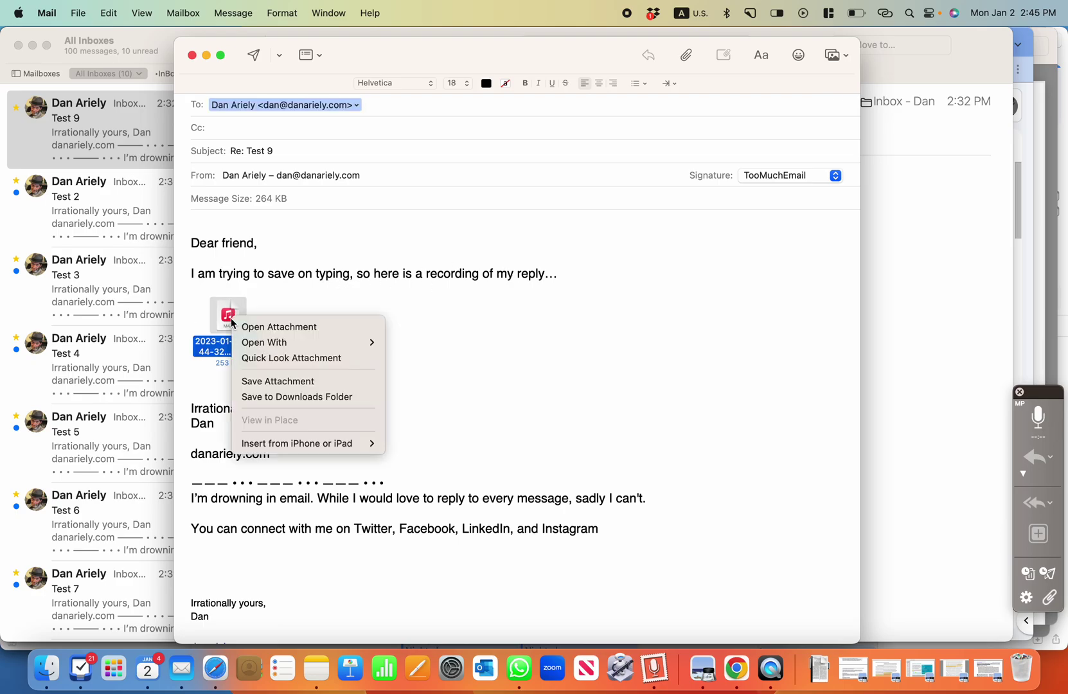
pyautogui.moveTo(239, 342)
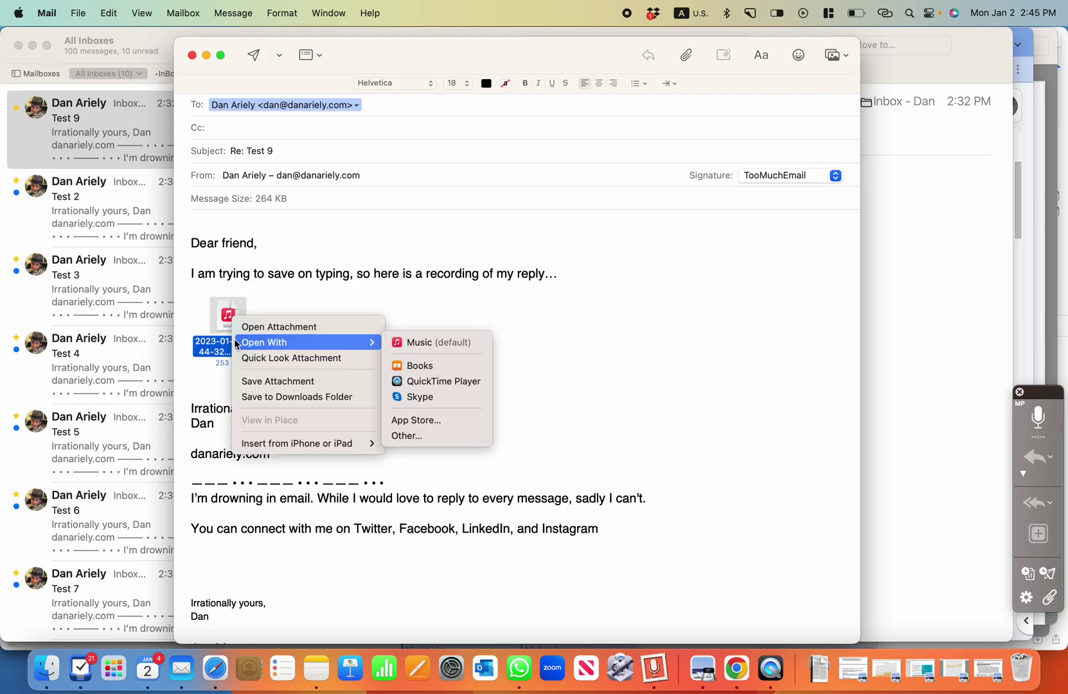
pyautogui.click(427, 383)
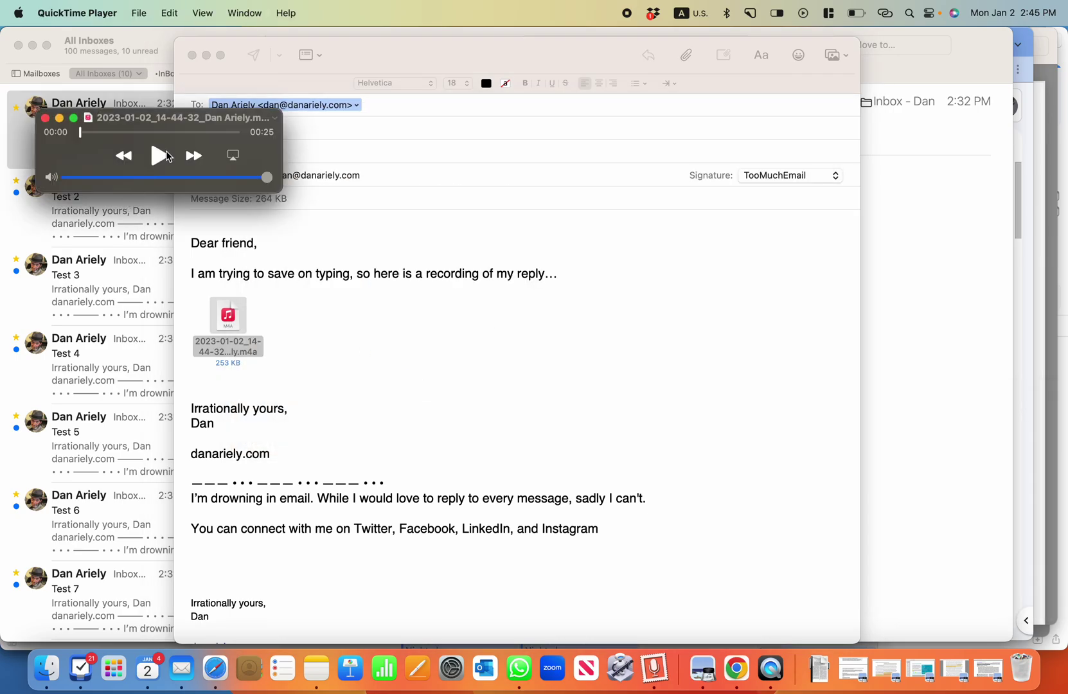
pyautogui.click(161, 156)
pyautogui.click(160, 161)
# Close QuickTime Player and send the voice reply to Test 9
pyautogui.click(46, 118)
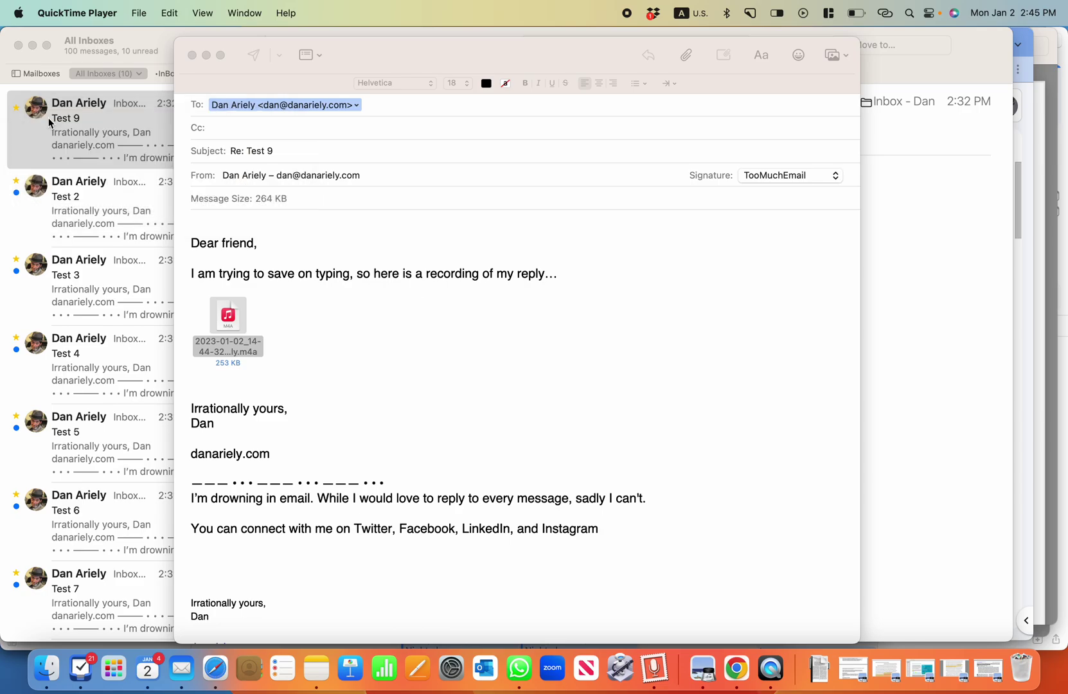
pyautogui.click(249, 66)
pyautogui.click(254, 56)
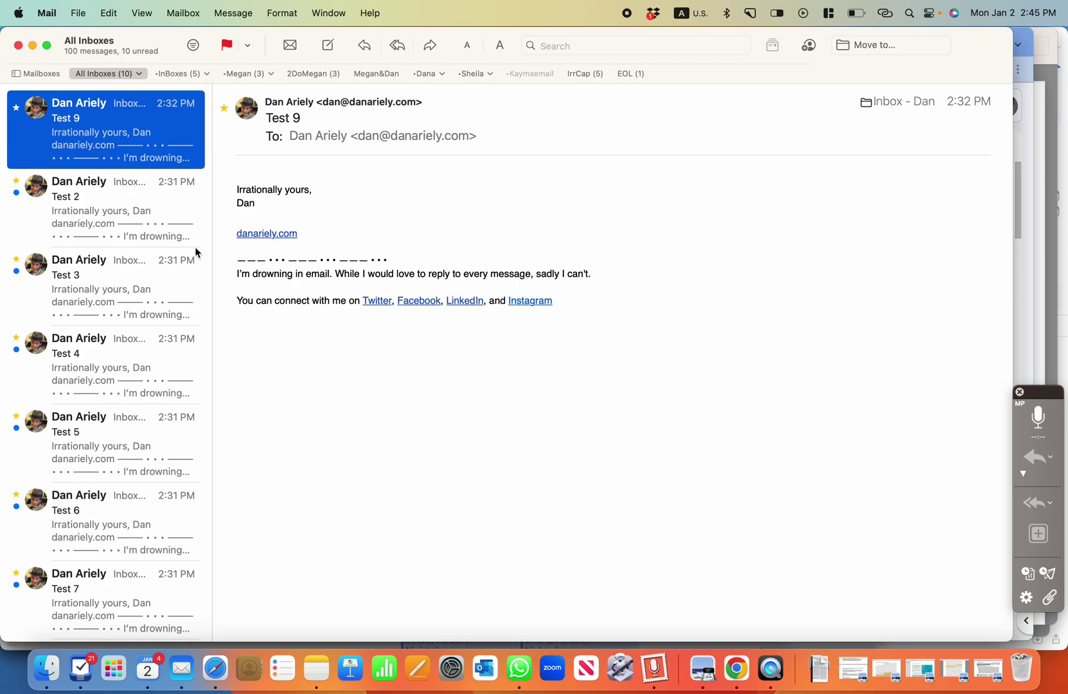
# Expand the Test 9 thread, play the sent 2:45 PM voice reply, then open Test 2
pyautogui.click(159, 223)
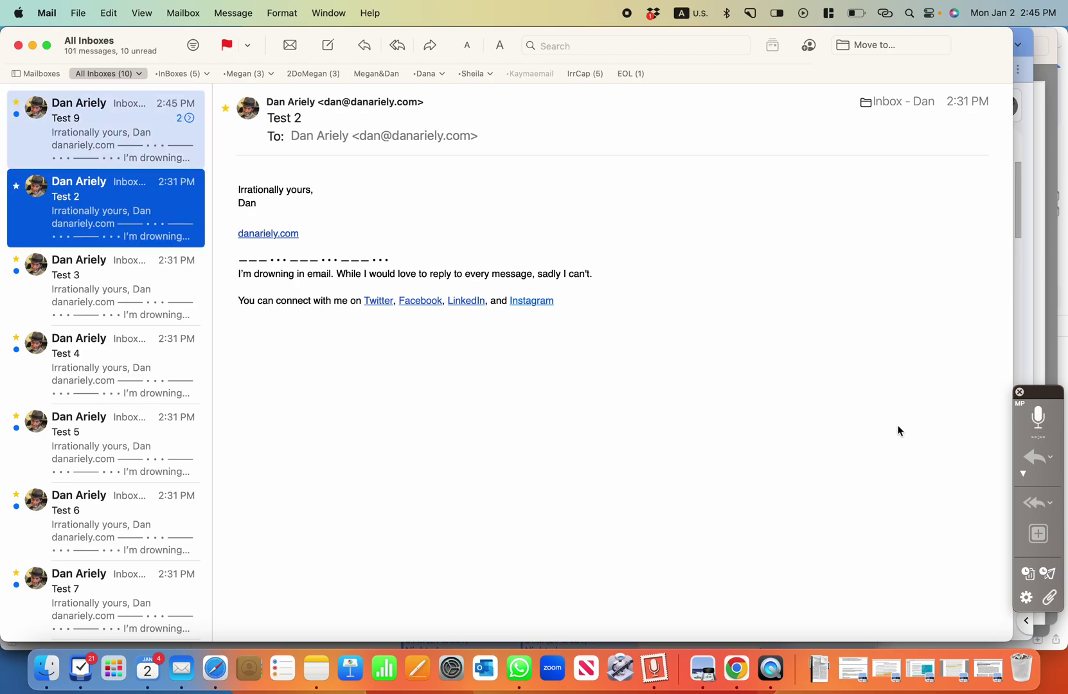
pyautogui.click(189, 118)
pyautogui.click(155, 181)
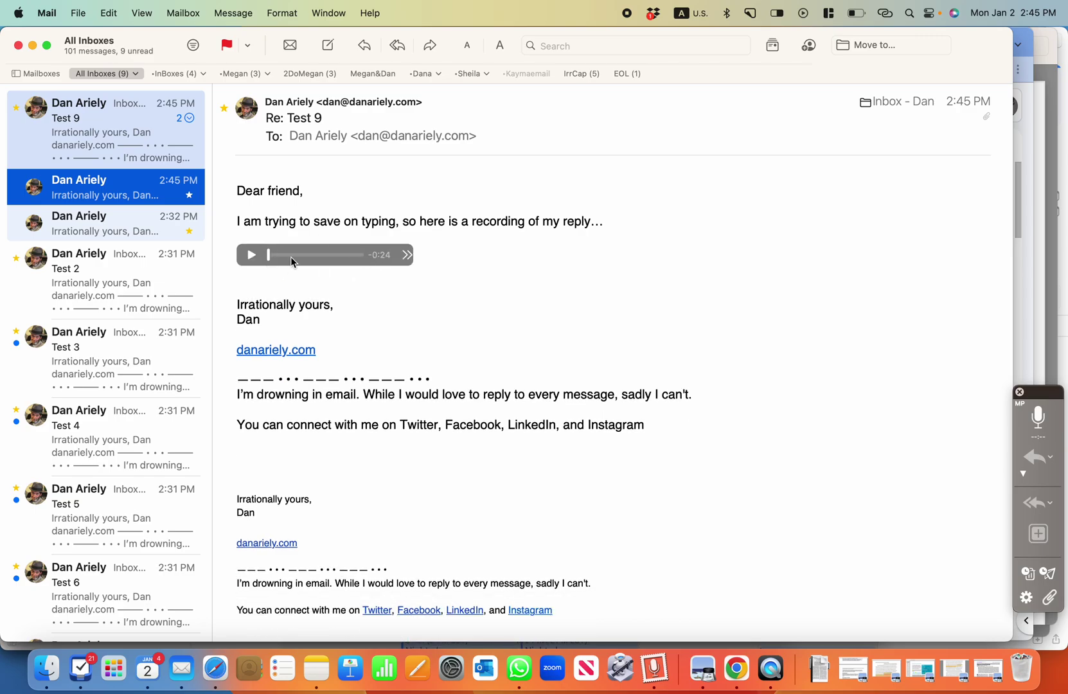
pyautogui.click(251, 255)
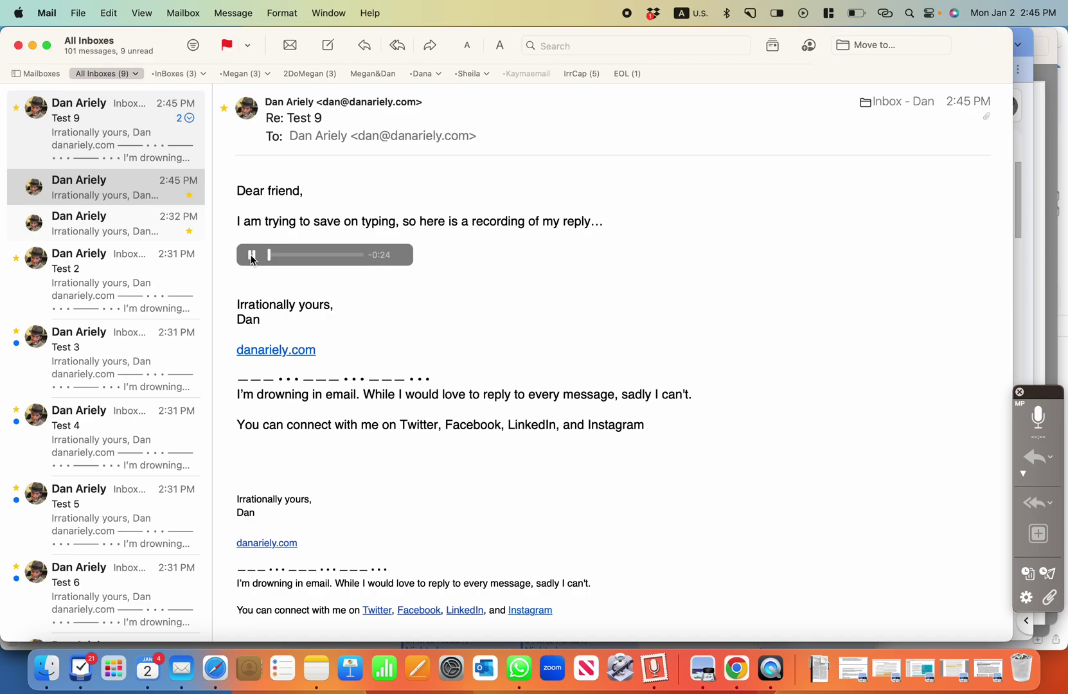
pyautogui.click(251, 255)
pyautogui.click(131, 261)
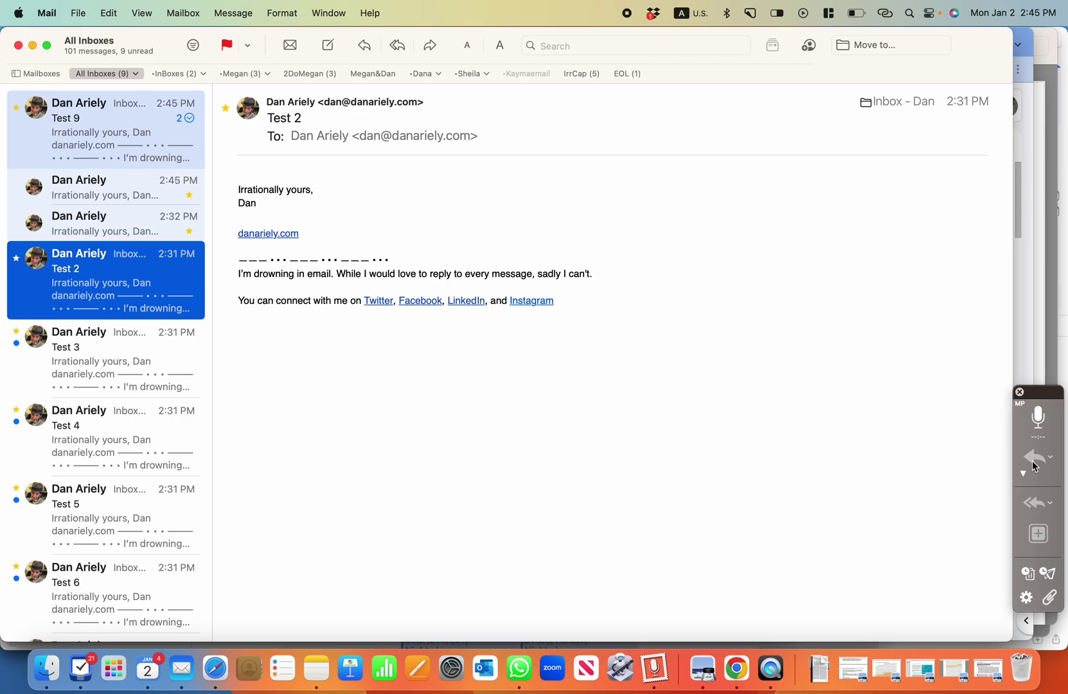
pyautogui.click(1032, 505)
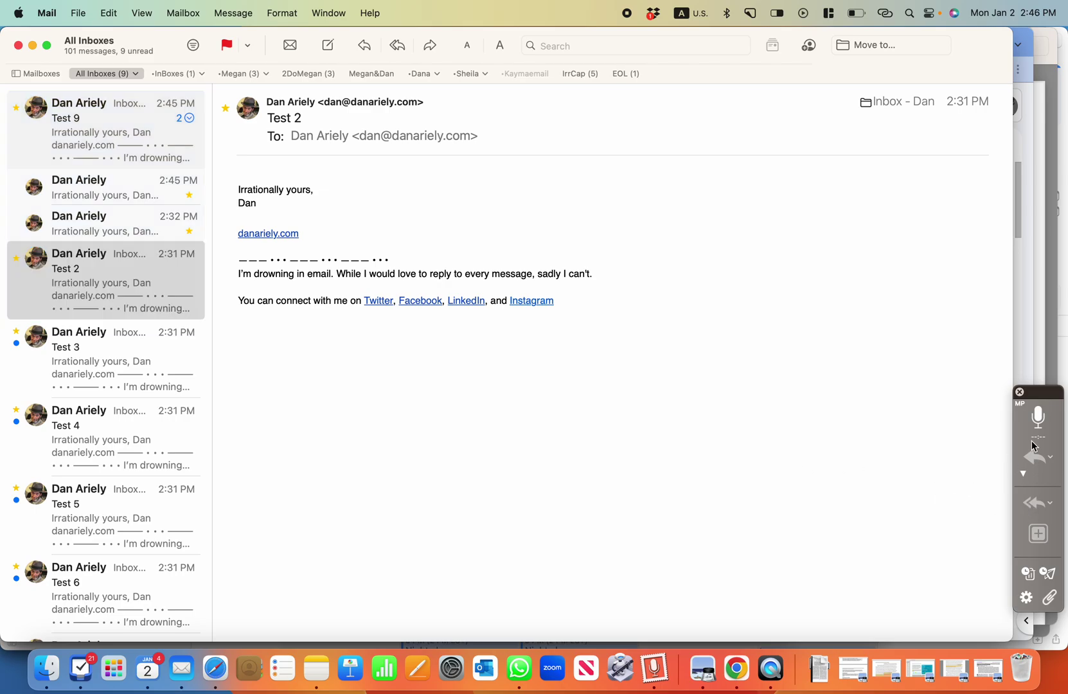
# Record a new voice message and send it as a new email to the suggested contact
pyautogui.click(1038, 417)
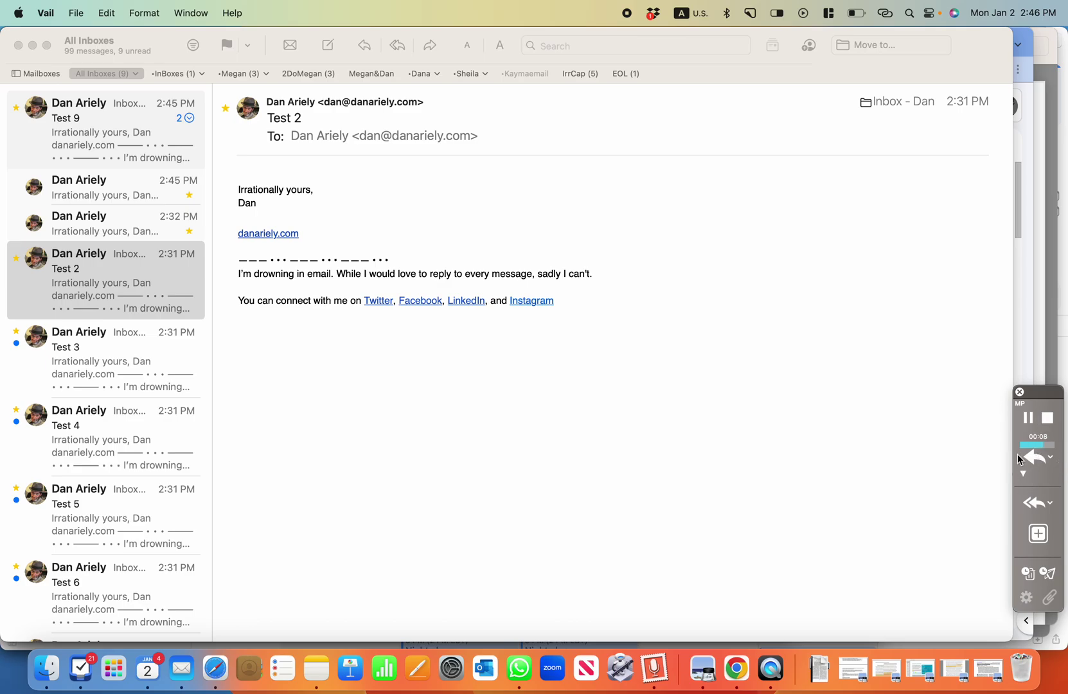
pyautogui.click(1040, 534)
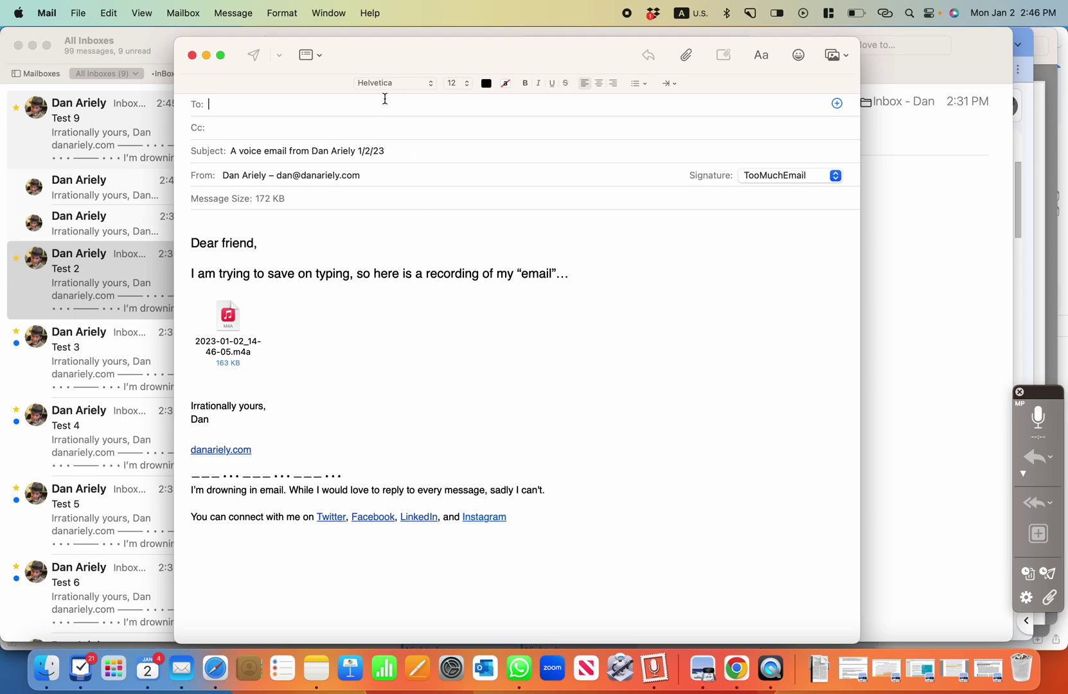
pyautogui.write('dan')
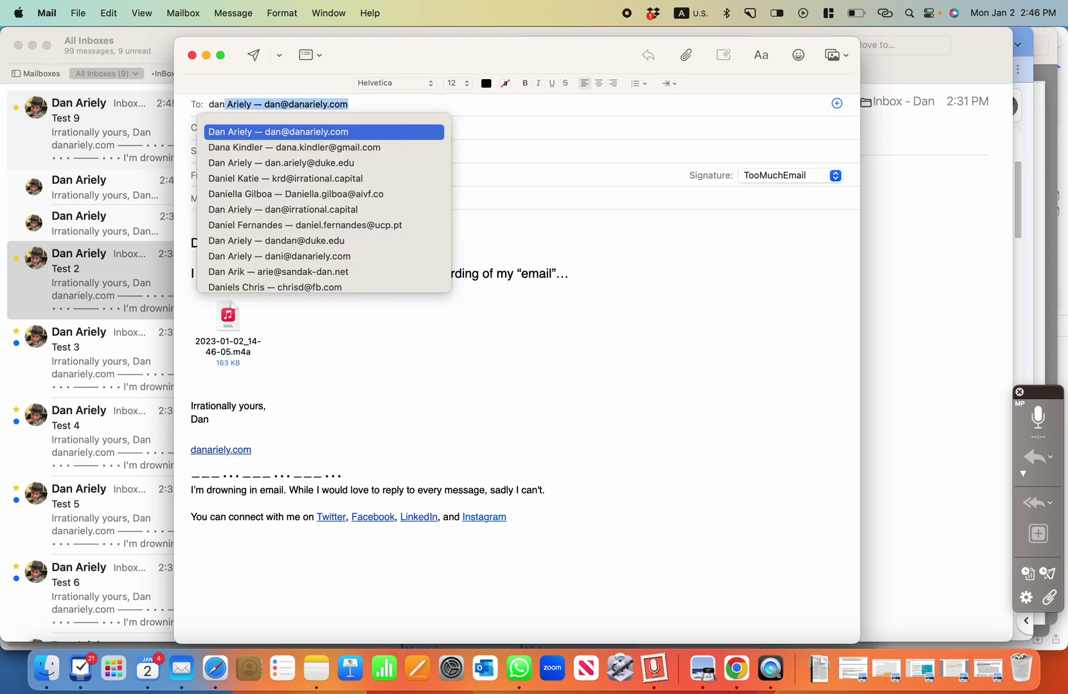
pyautogui.press('Tab')
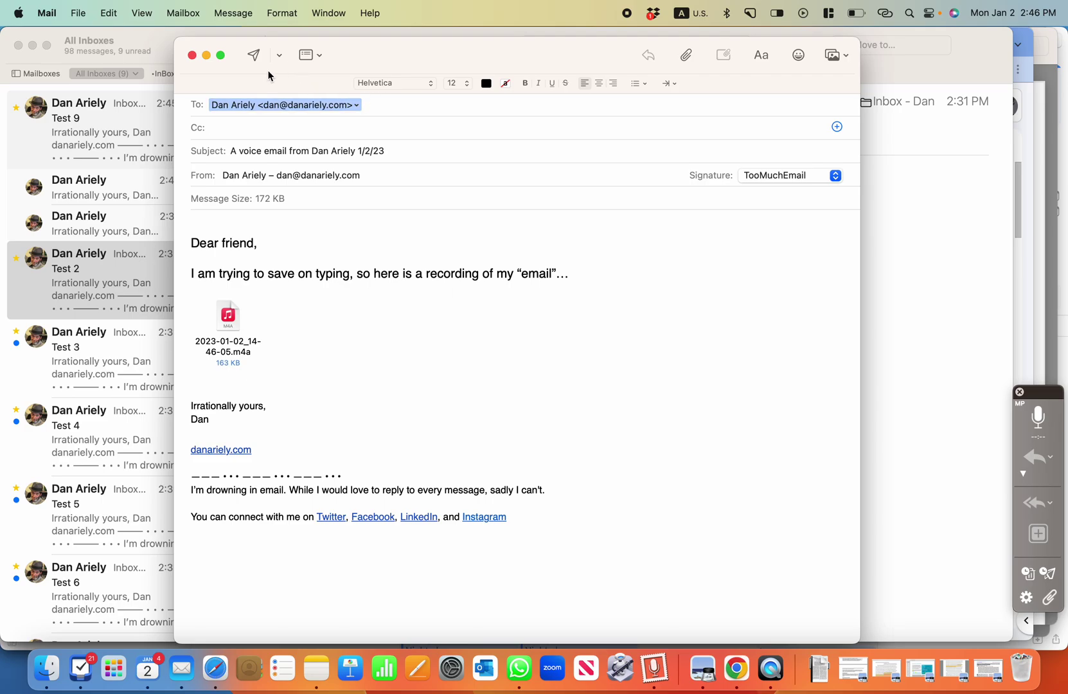
pyautogui.click(255, 56)
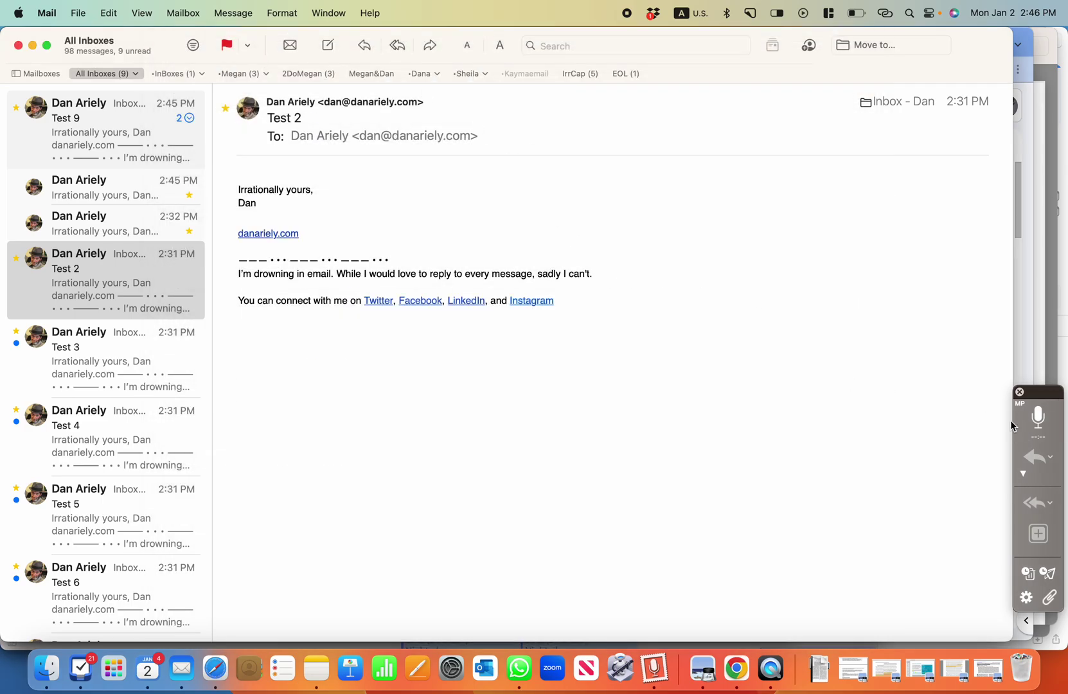
pyautogui.click(1023, 474)
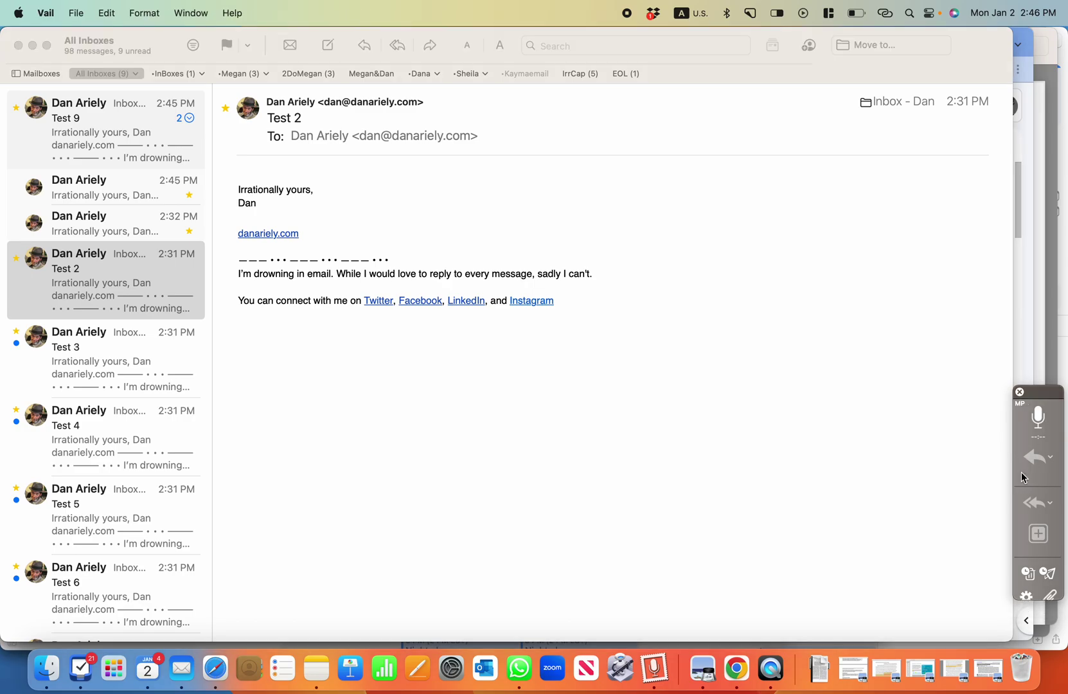
pyautogui.click(1023, 475)
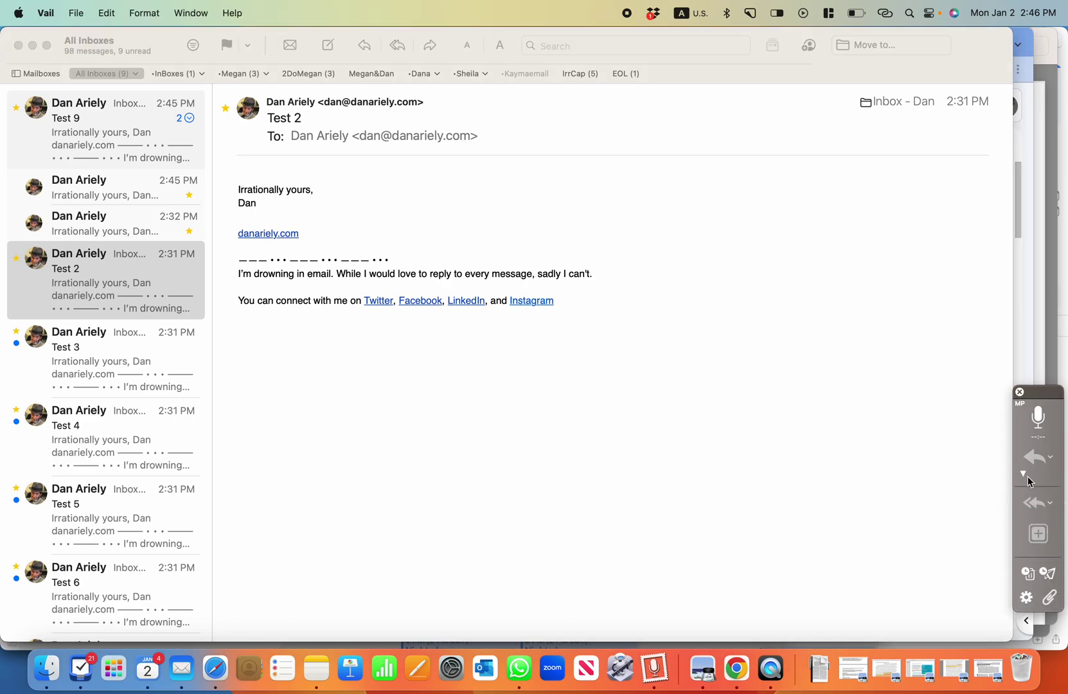
pyautogui.click(1023, 475)
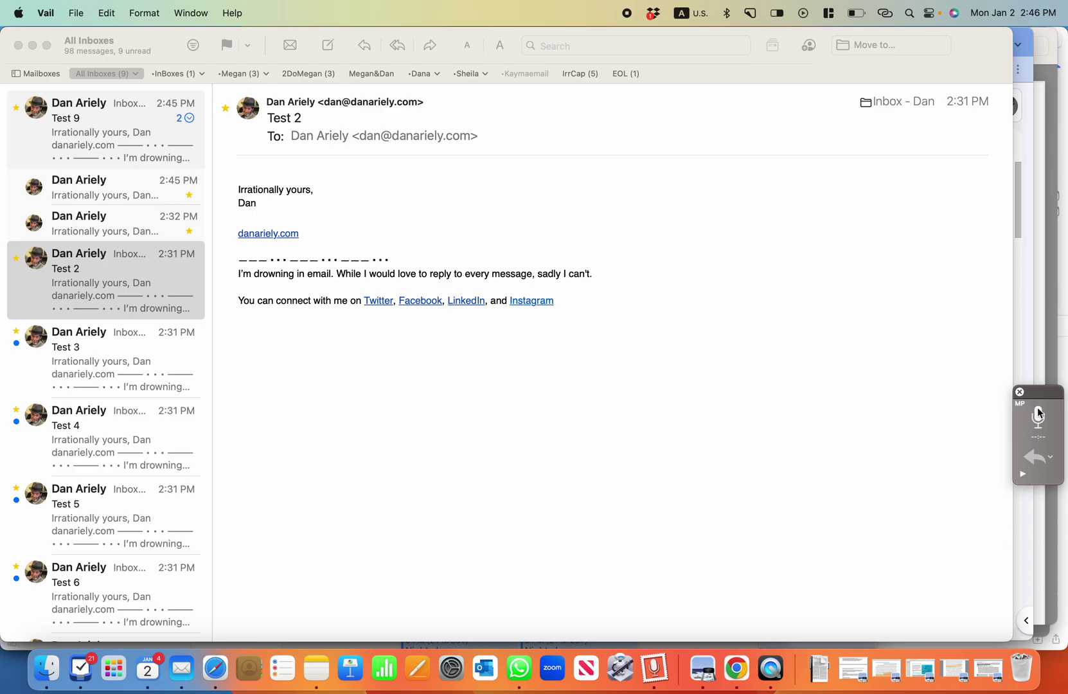
pyautogui.click(1023, 475)
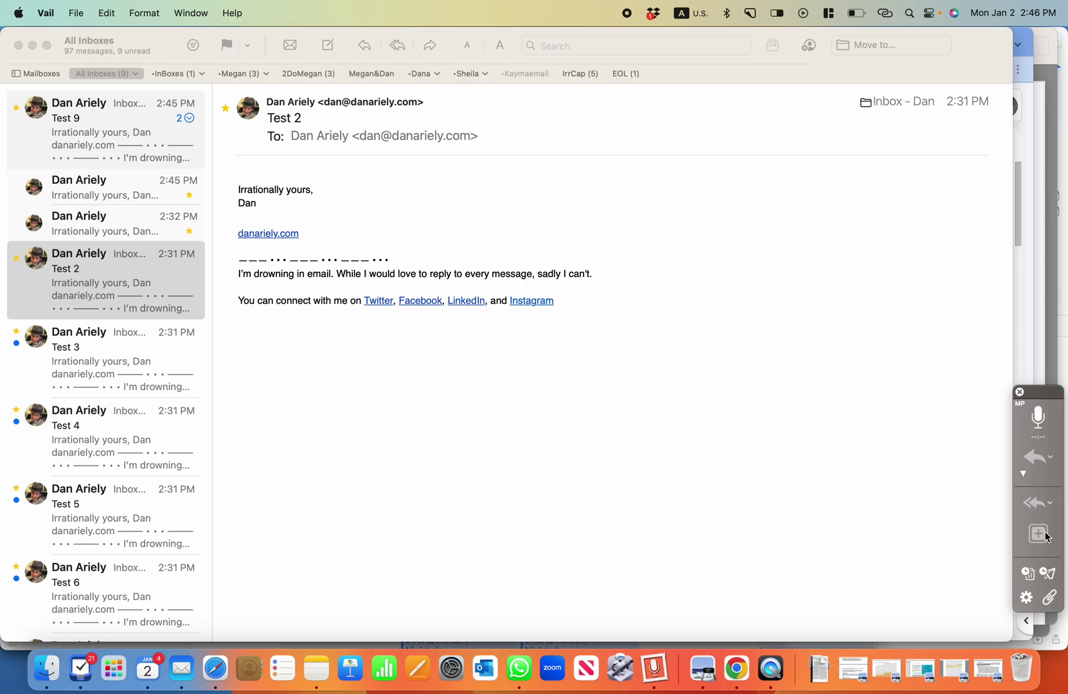
pyautogui.click(1051, 505)
pyautogui.click(129, 262)
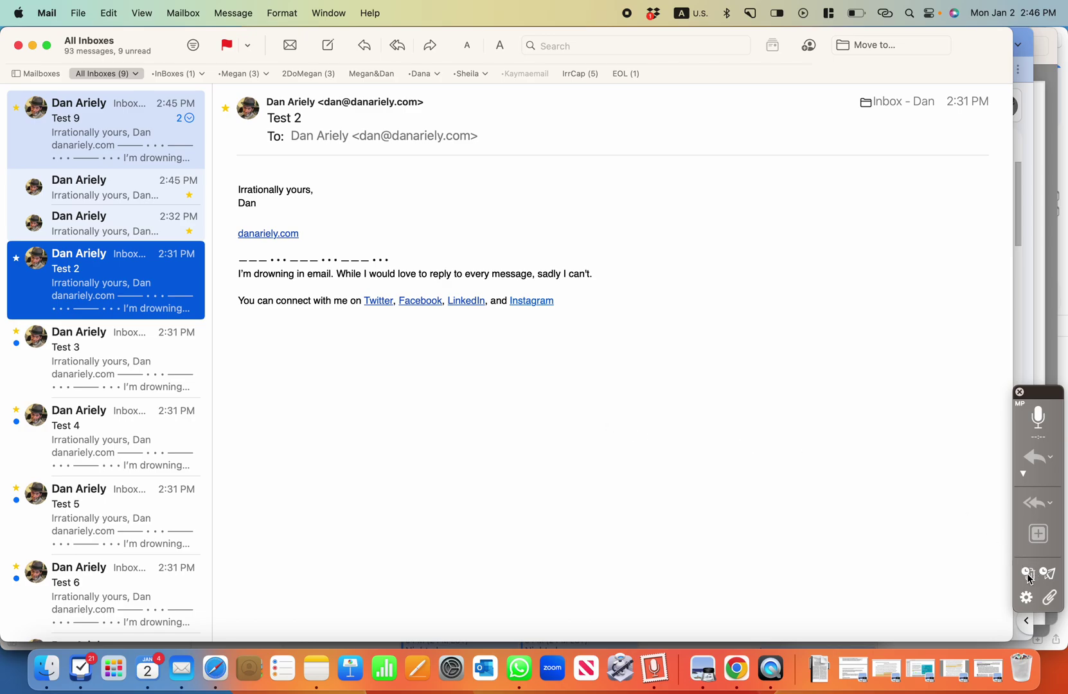
# Reopen Test 2 in Mail, then record a voice reply with Vail and send it
pyautogui.click(1049, 573)
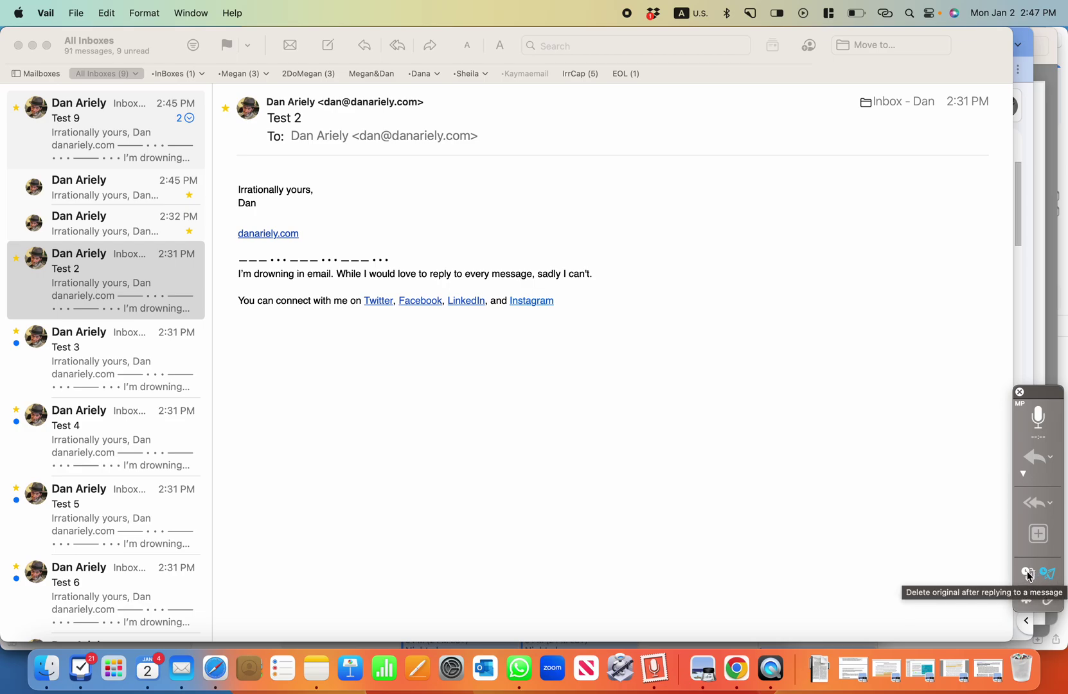
pyautogui.click(136, 130)
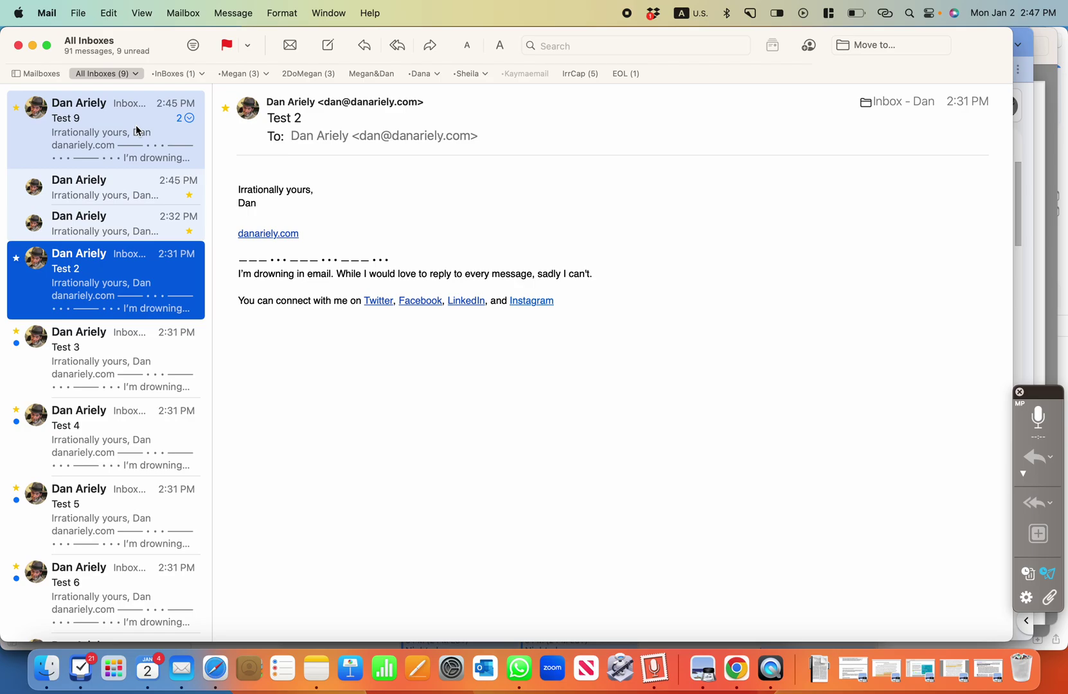
pyautogui.click(136, 128)
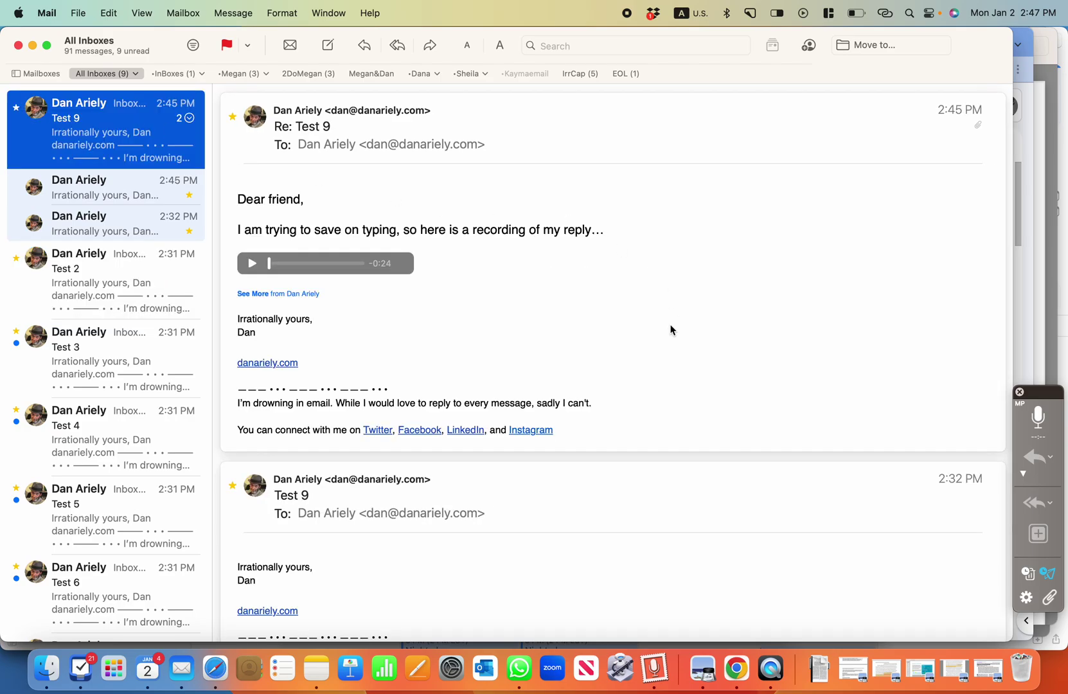
pyautogui.click(178, 268)
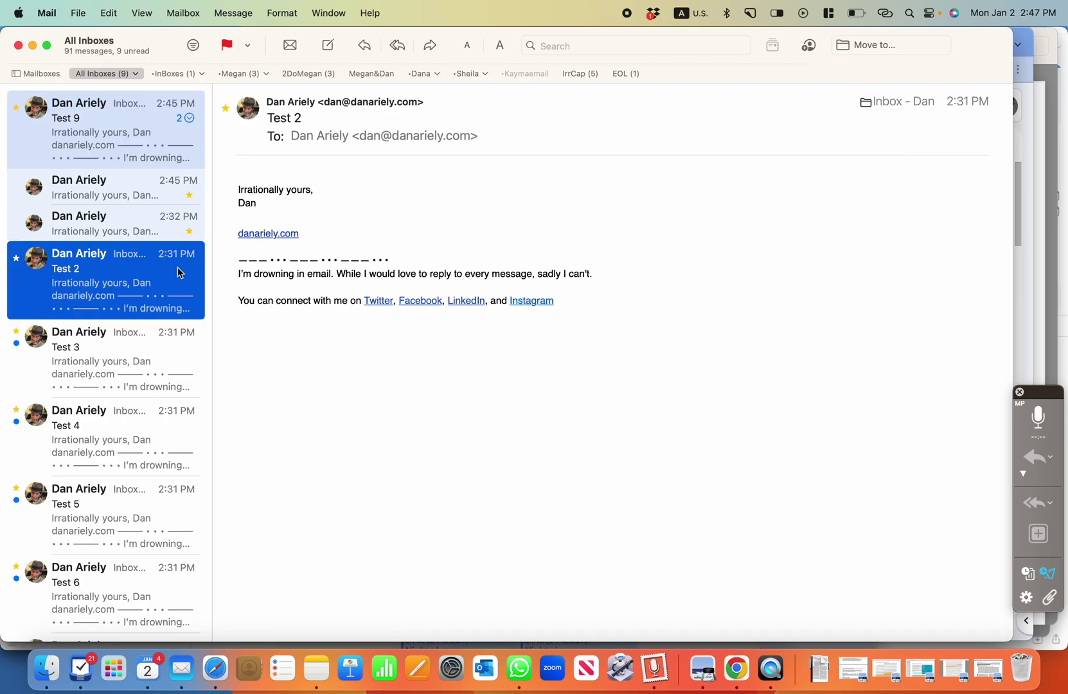
pyautogui.click(1038, 415)
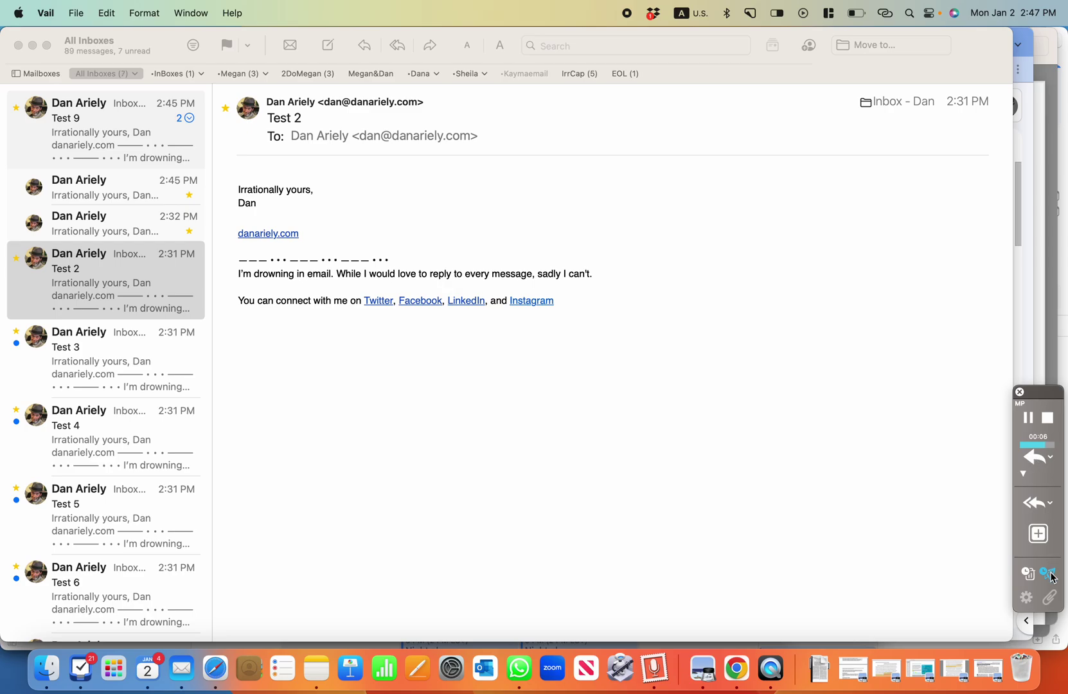
pyautogui.click(1031, 461)
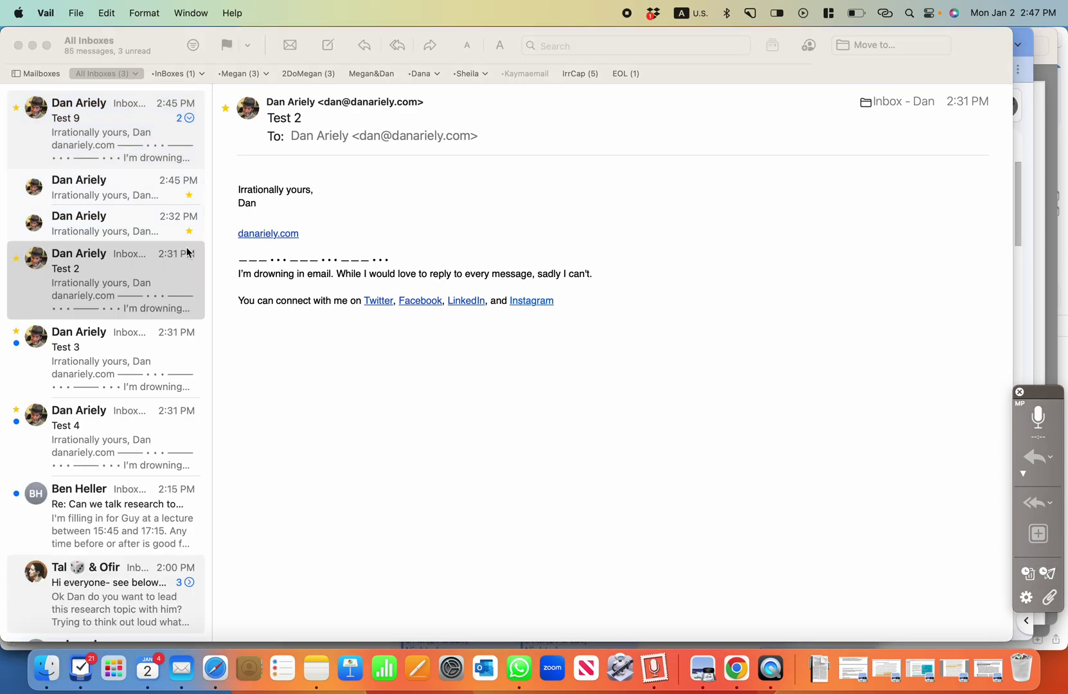
pyautogui.click(168, 283)
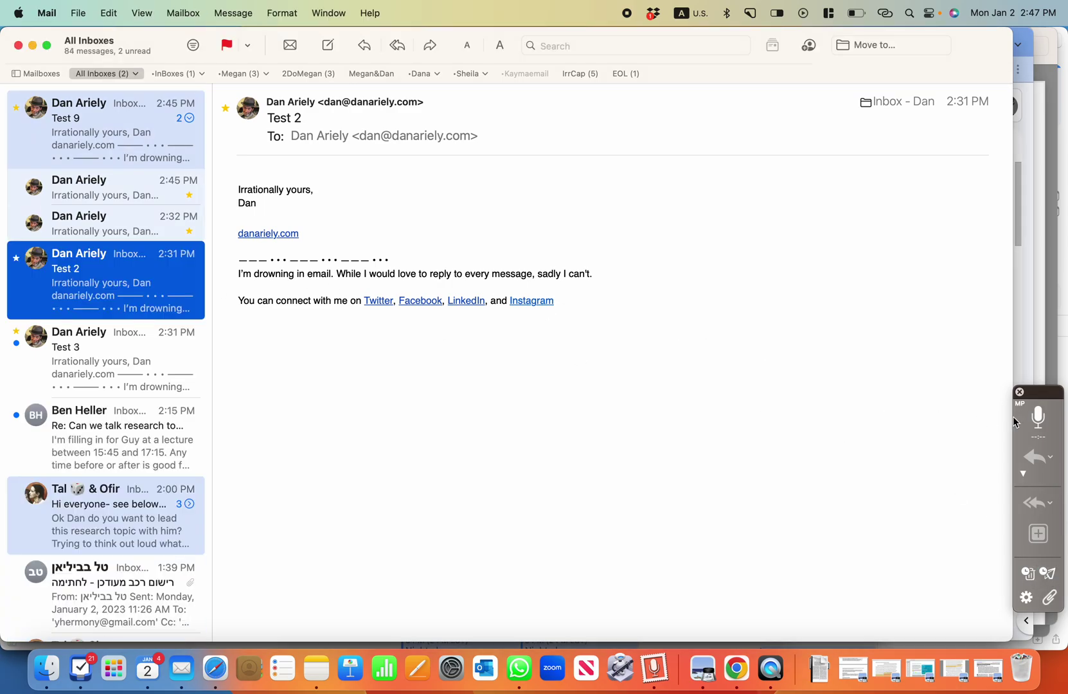
# Try a voice reply to Re: Test 9 and dismiss the 'unable to proceed' error
pyautogui.click(1040, 418)
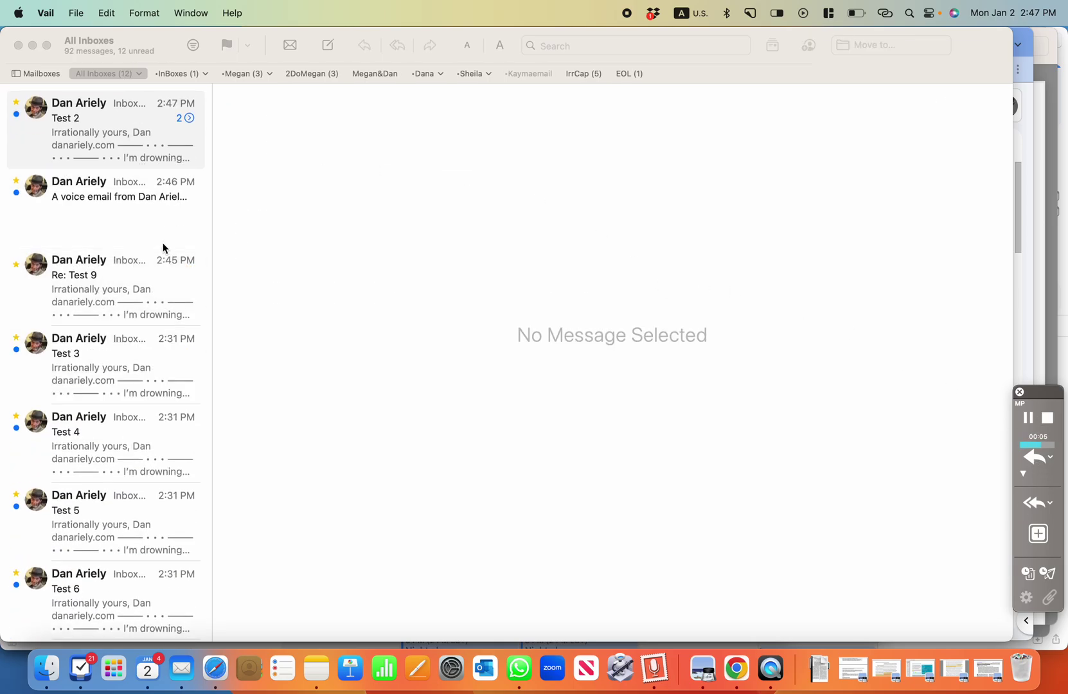
pyautogui.click(154, 275)
pyautogui.click(144, 280)
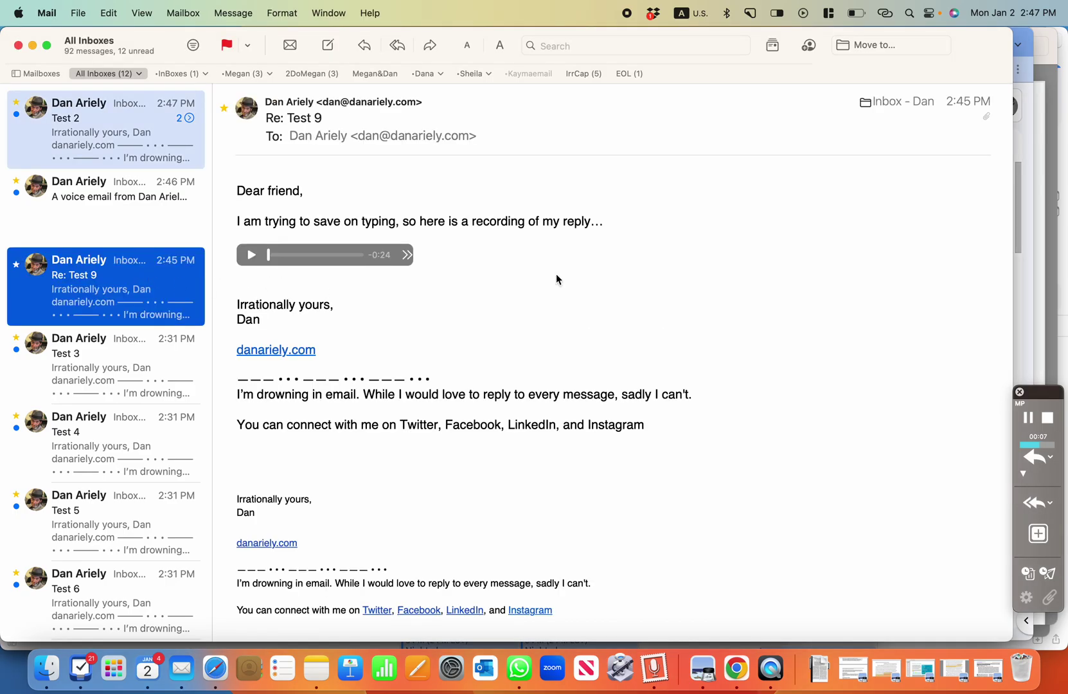
pyautogui.click(1035, 457)
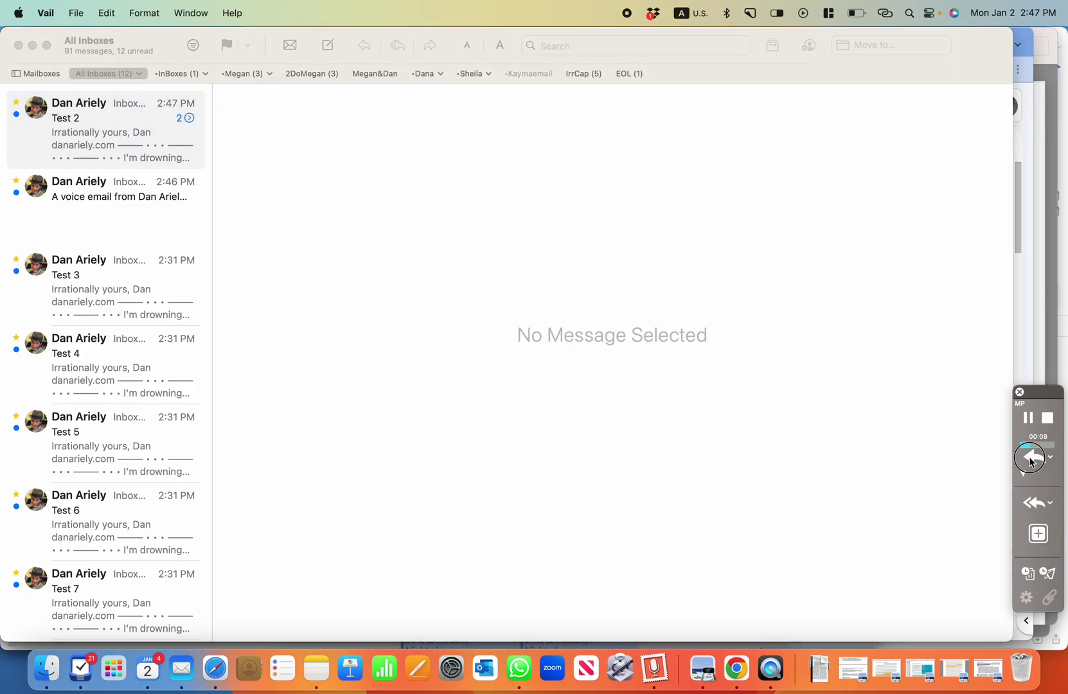
pyautogui.click(537, 284)
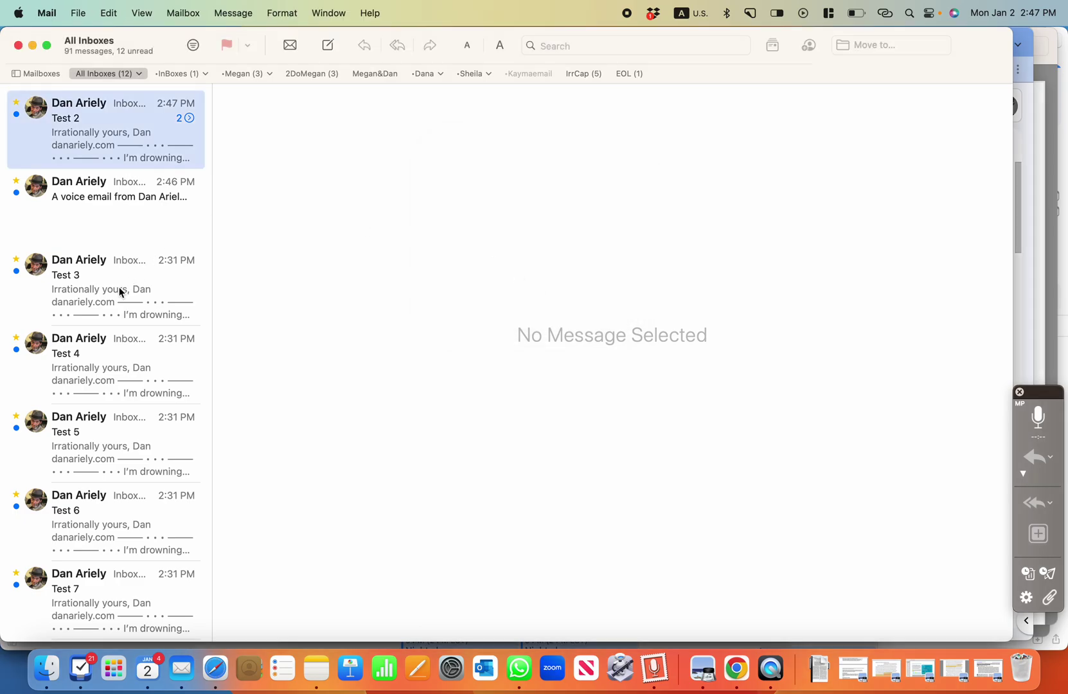
# Record a voice reply to Test 3, then close the draft choosing Don't Save
pyautogui.click(121, 288)
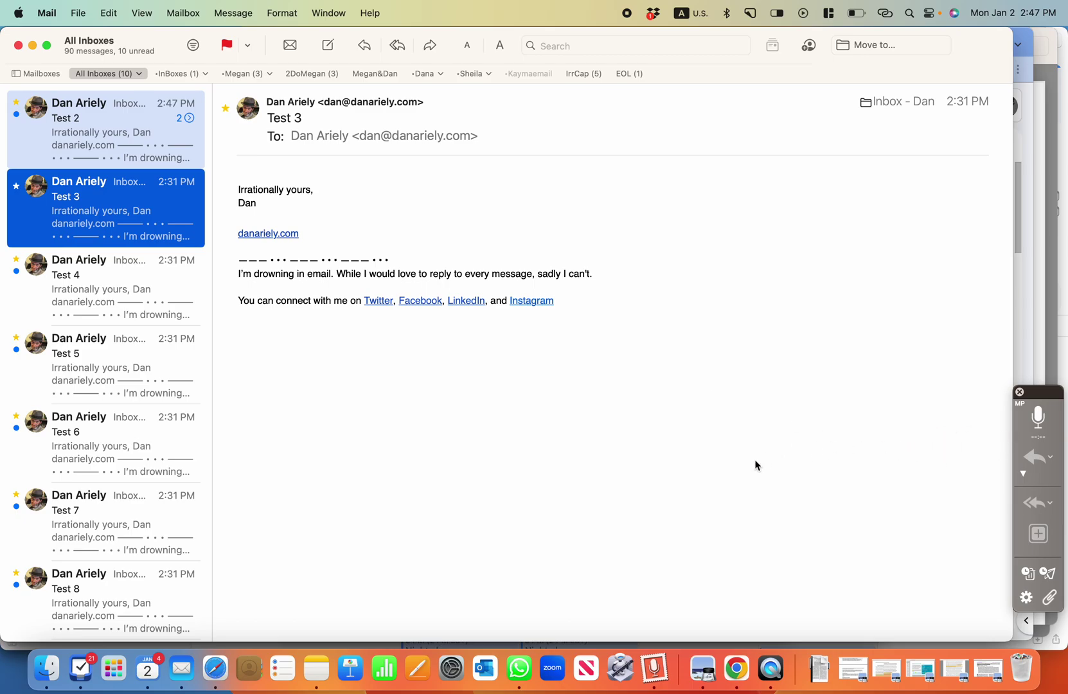
pyautogui.click(1039, 418)
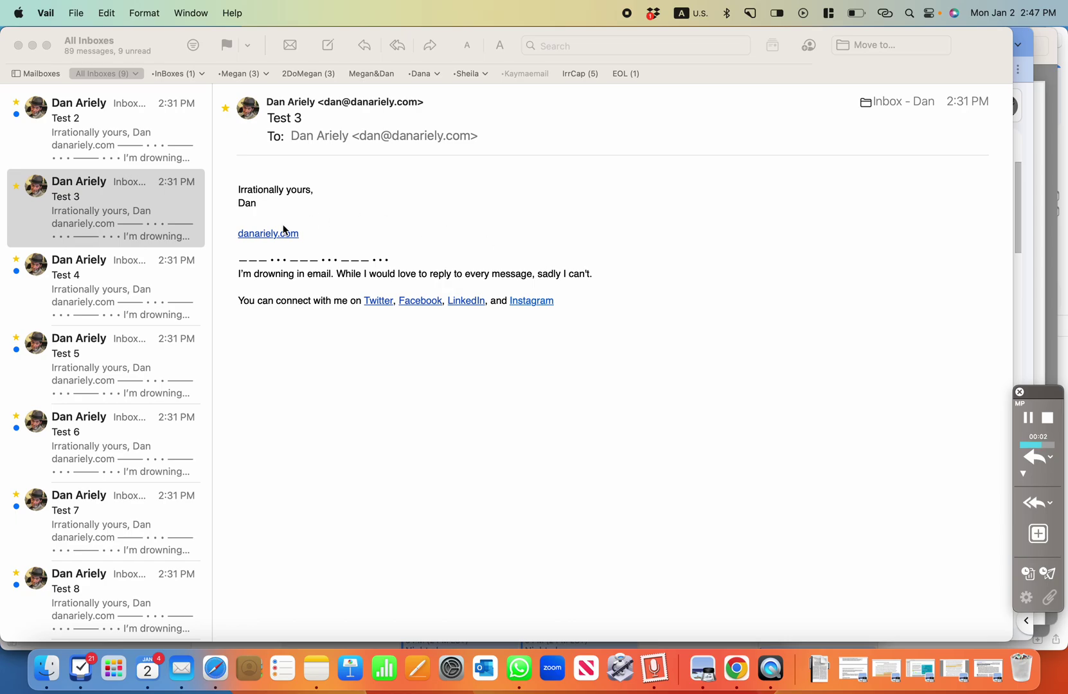
pyautogui.click(155, 217)
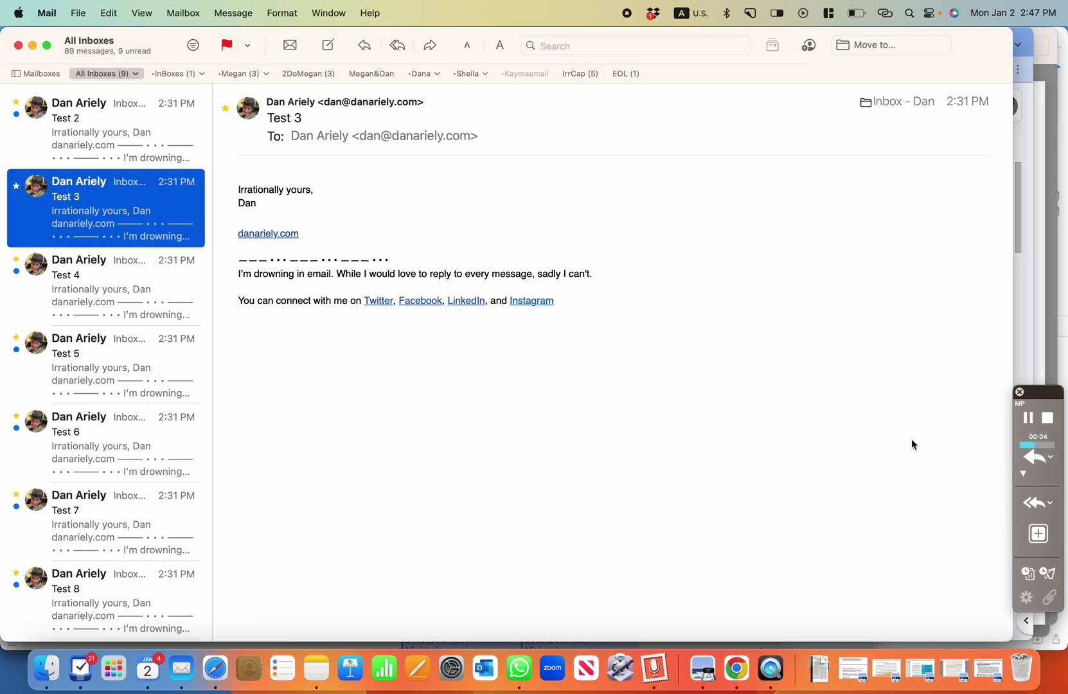
pyautogui.click(1036, 461)
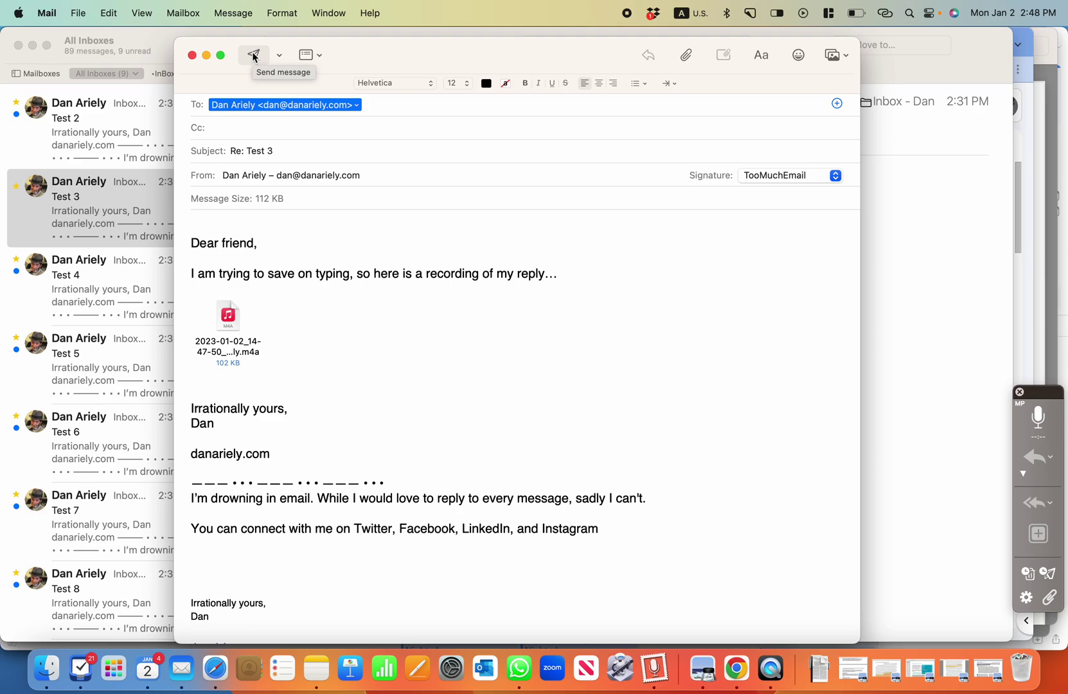
pyautogui.click(191, 55)
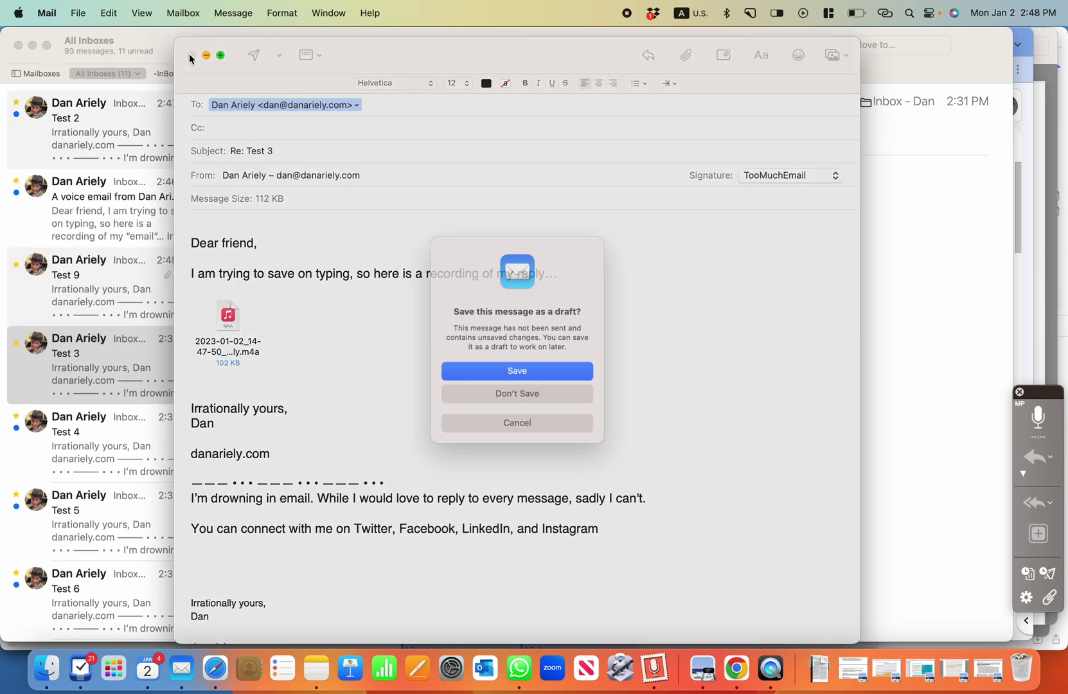
pyautogui.click(492, 397)
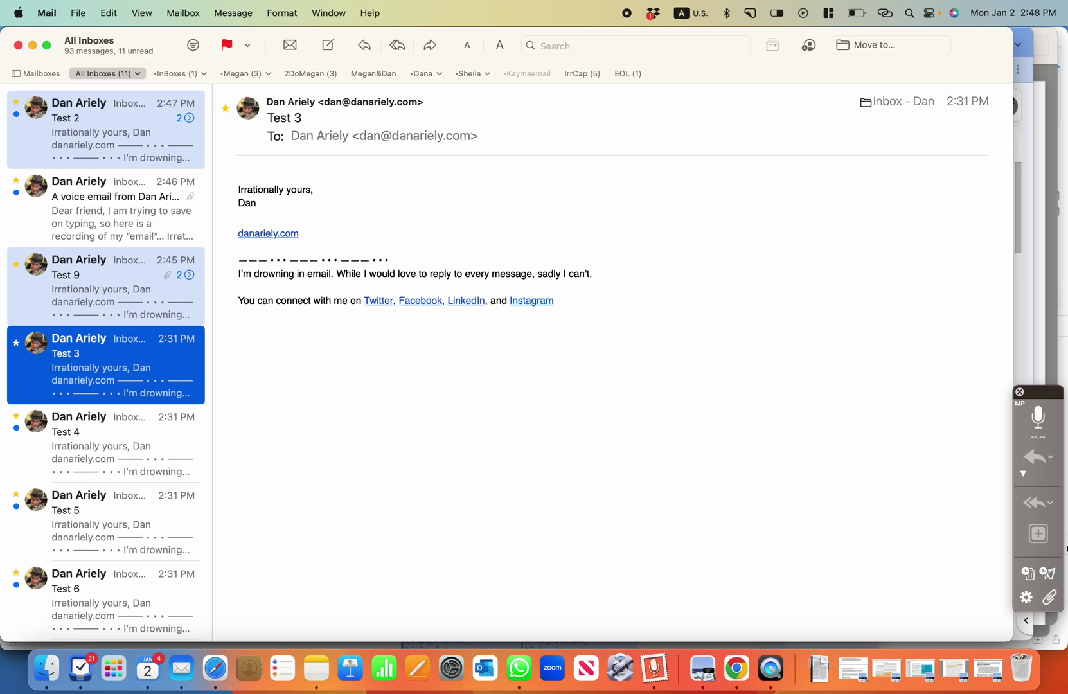
# Turn on Vail's auto-send option and send a recorded voice reply to Test 3
pyautogui.click(1050, 574)
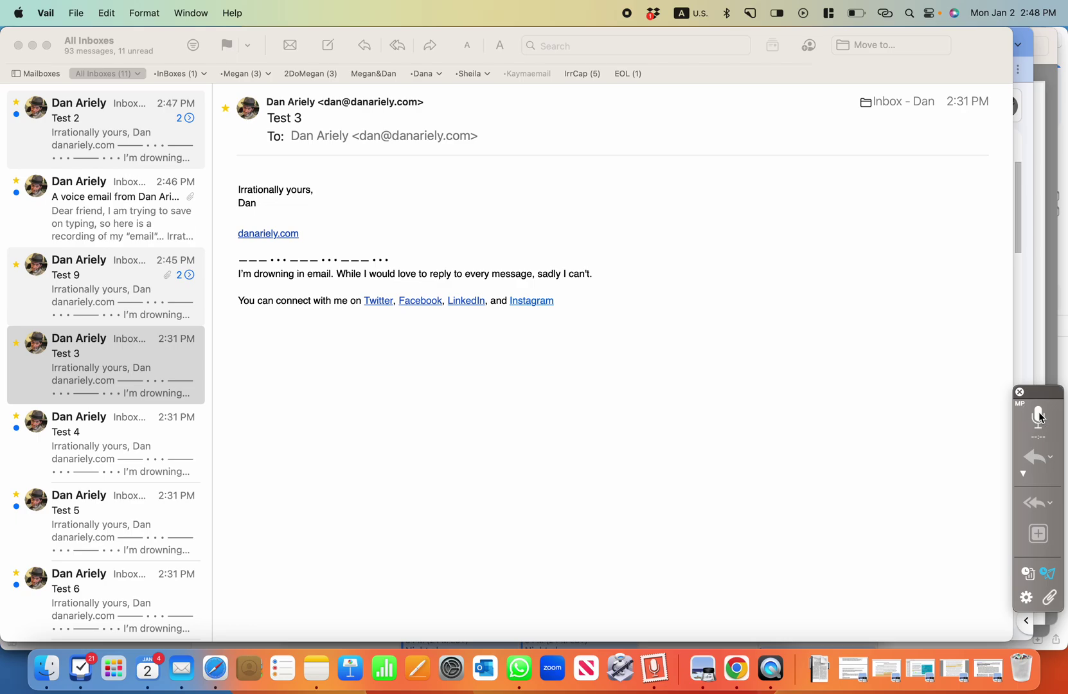
pyautogui.click(1039, 417)
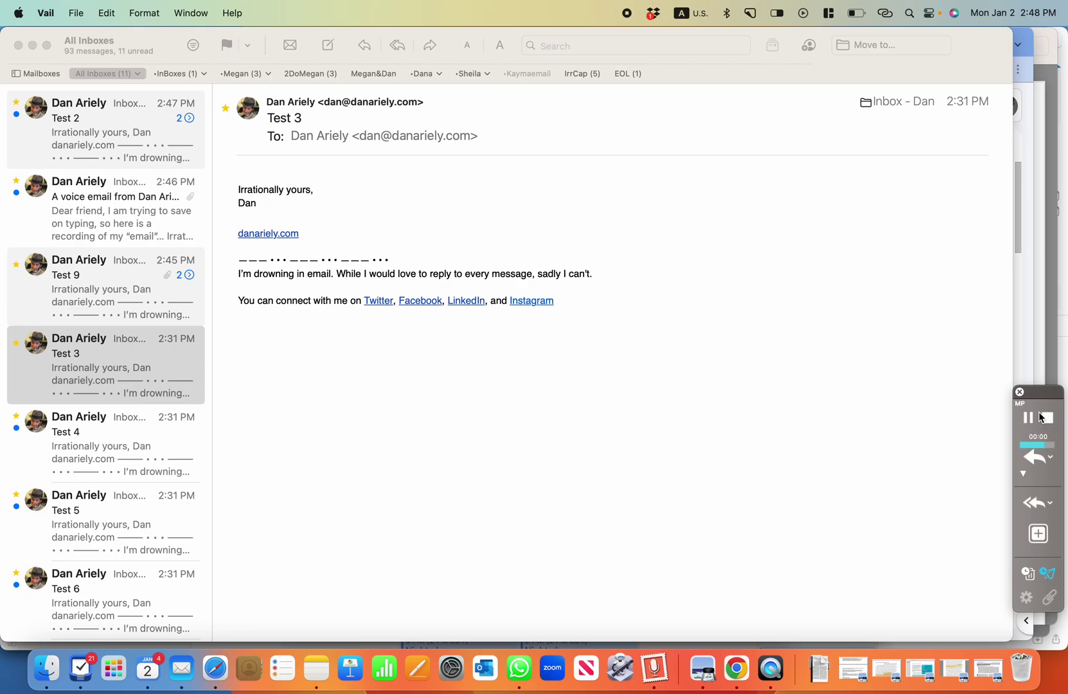
pyautogui.click(1032, 458)
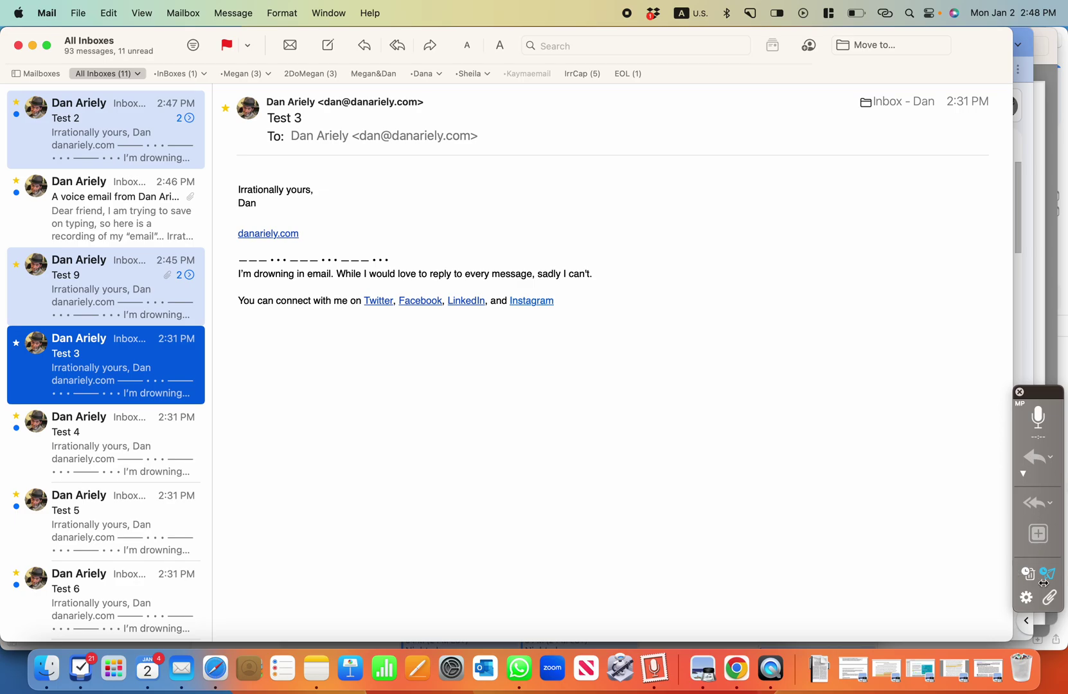
pyautogui.click(1053, 573)
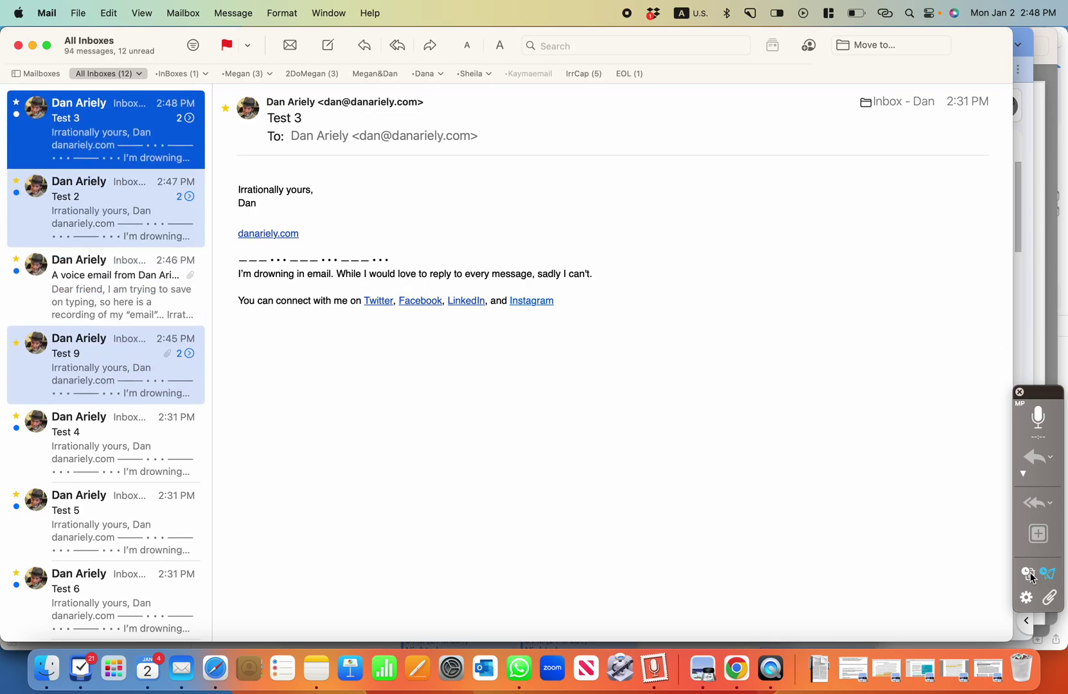
# Enable 'Delete original after replying', then send a recorded voice reply to Test 4
pyautogui.click(1029, 574)
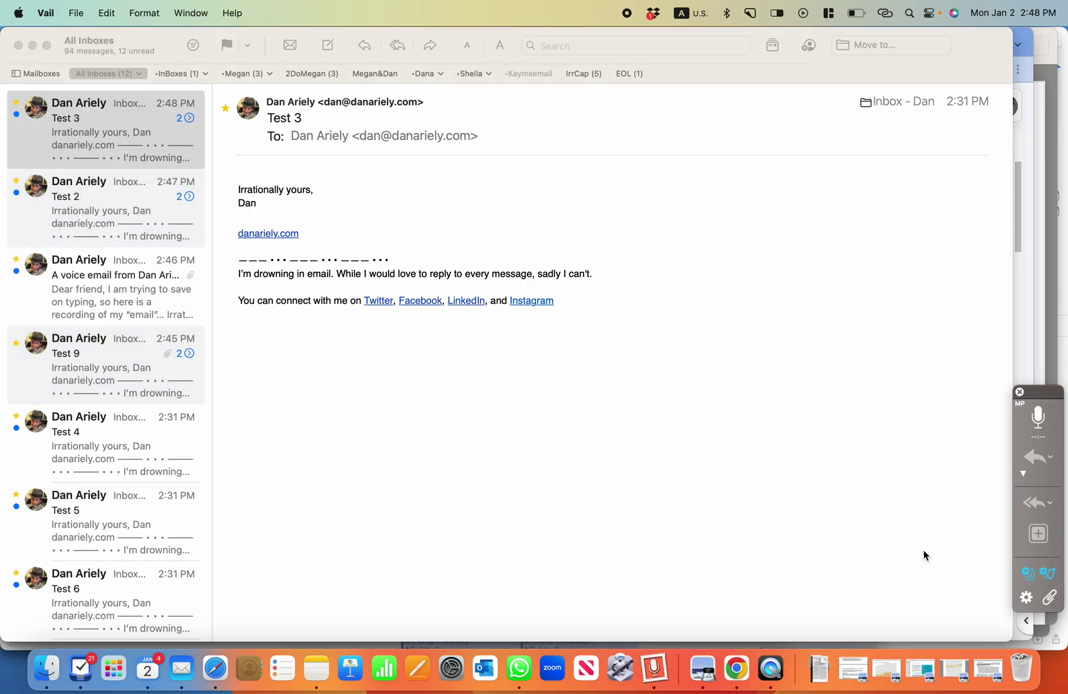
pyautogui.click(115, 296)
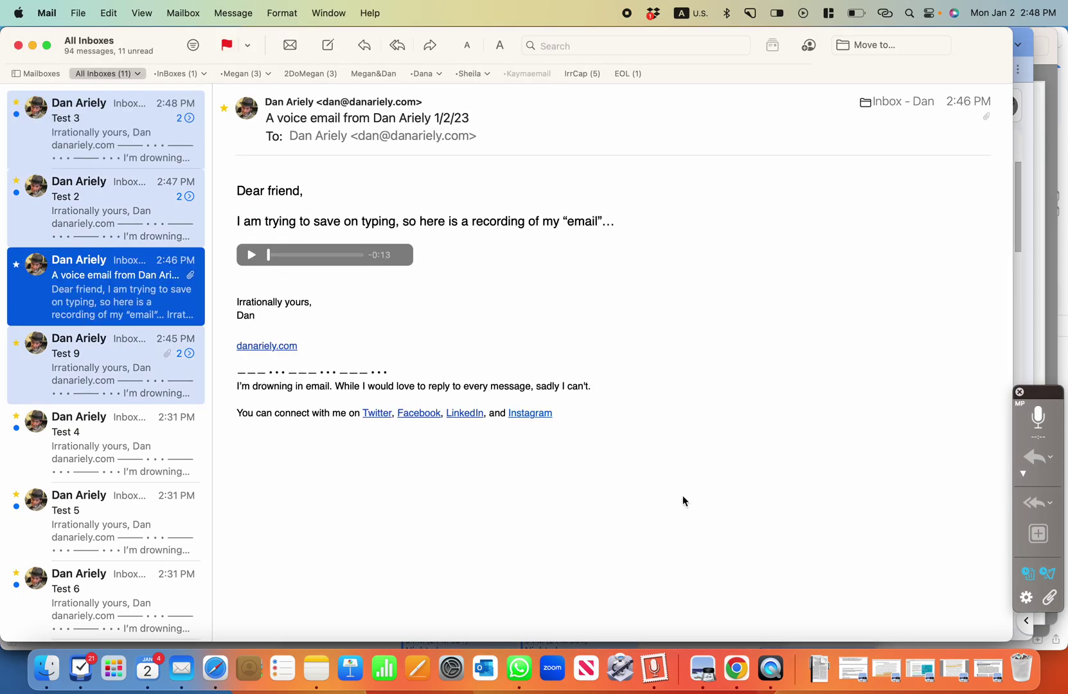
pyautogui.click(157, 437)
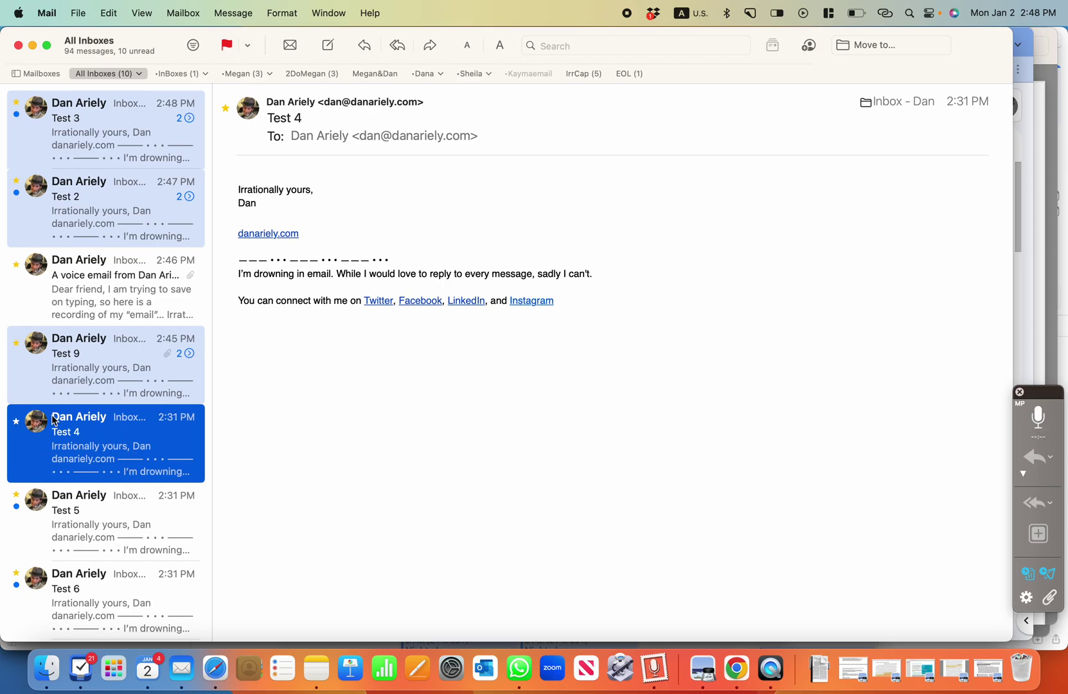
pyautogui.click(1039, 418)
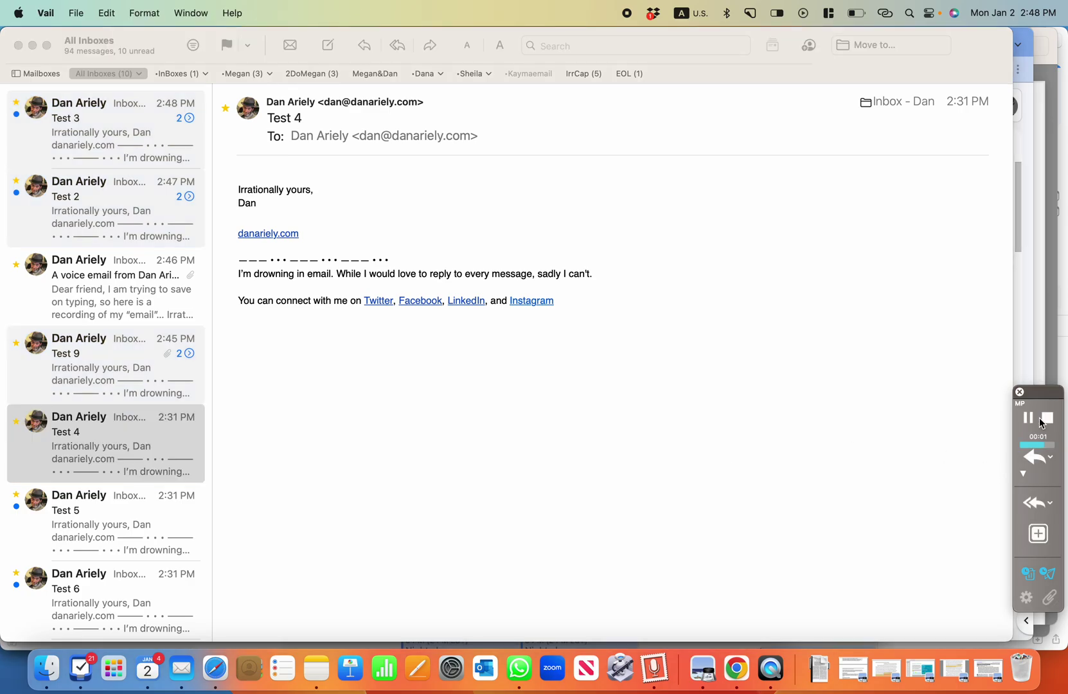
pyautogui.click(1035, 460)
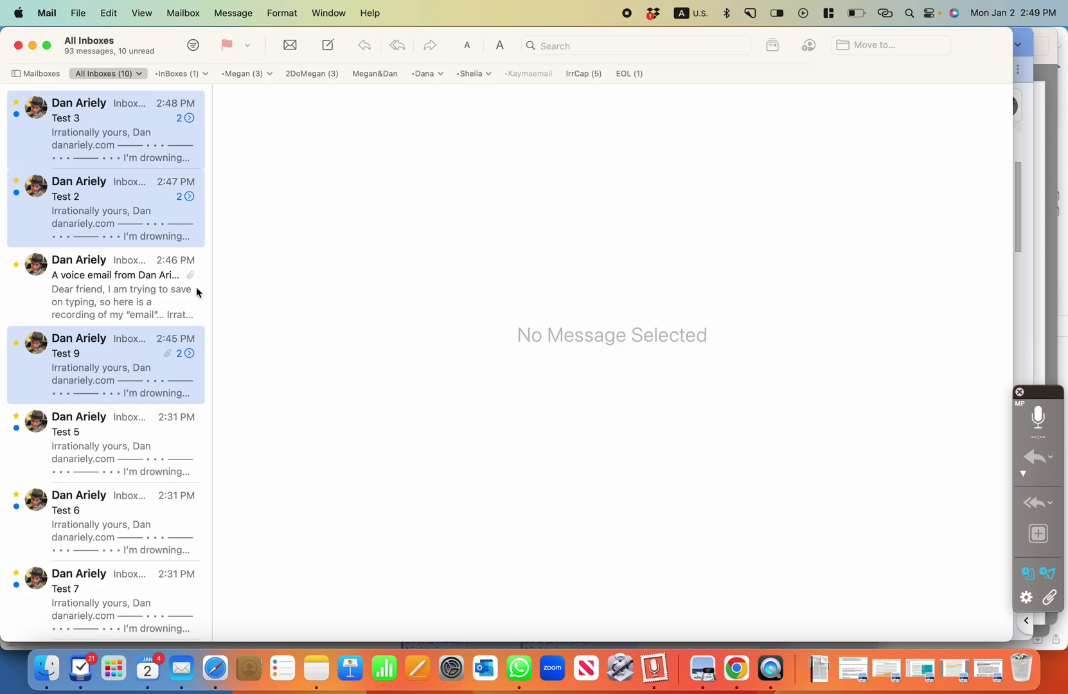
# Pick the 'no time.txt' canned text in Vail and open a prefilled reply to the voice email
pyautogui.click(127, 294)
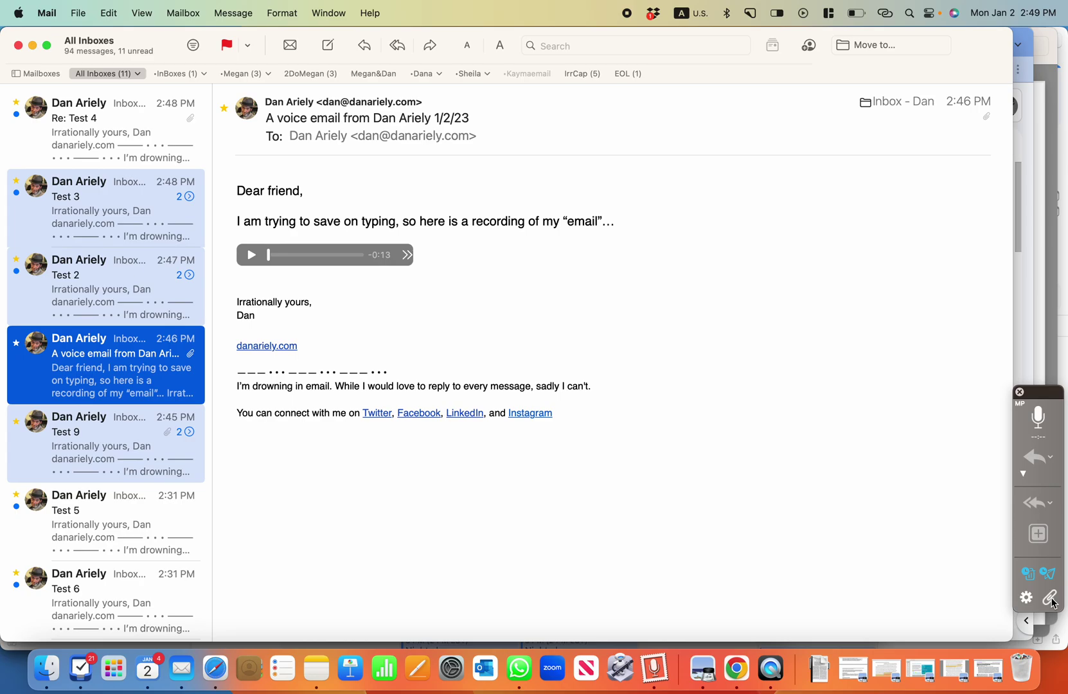
pyautogui.click(1051, 599)
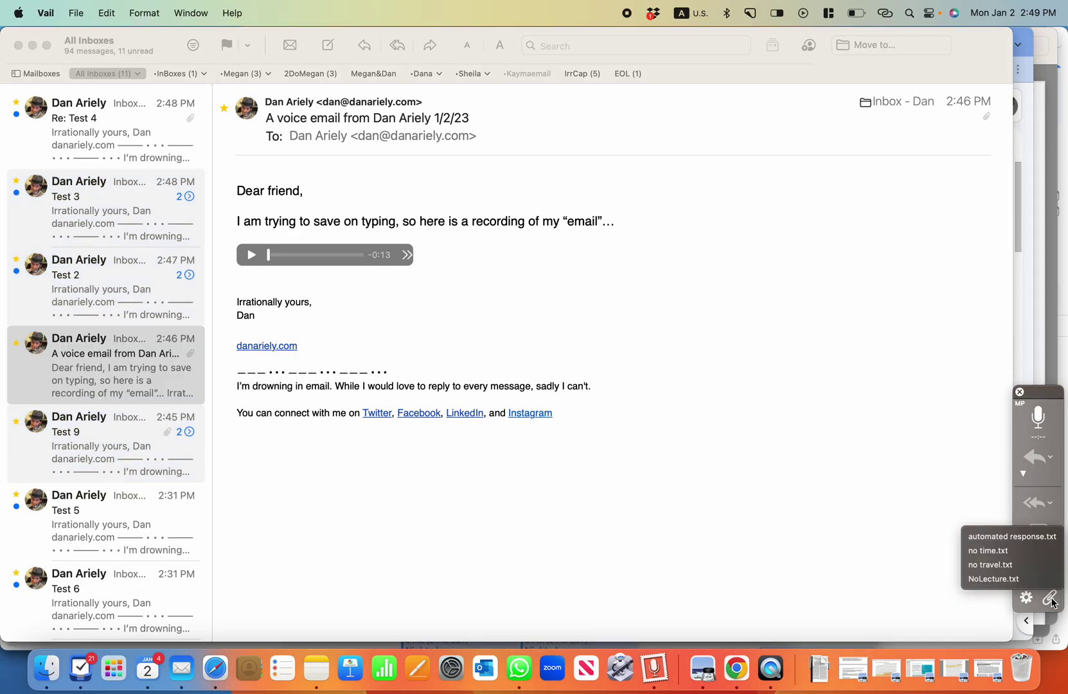
pyautogui.click(1036, 557)
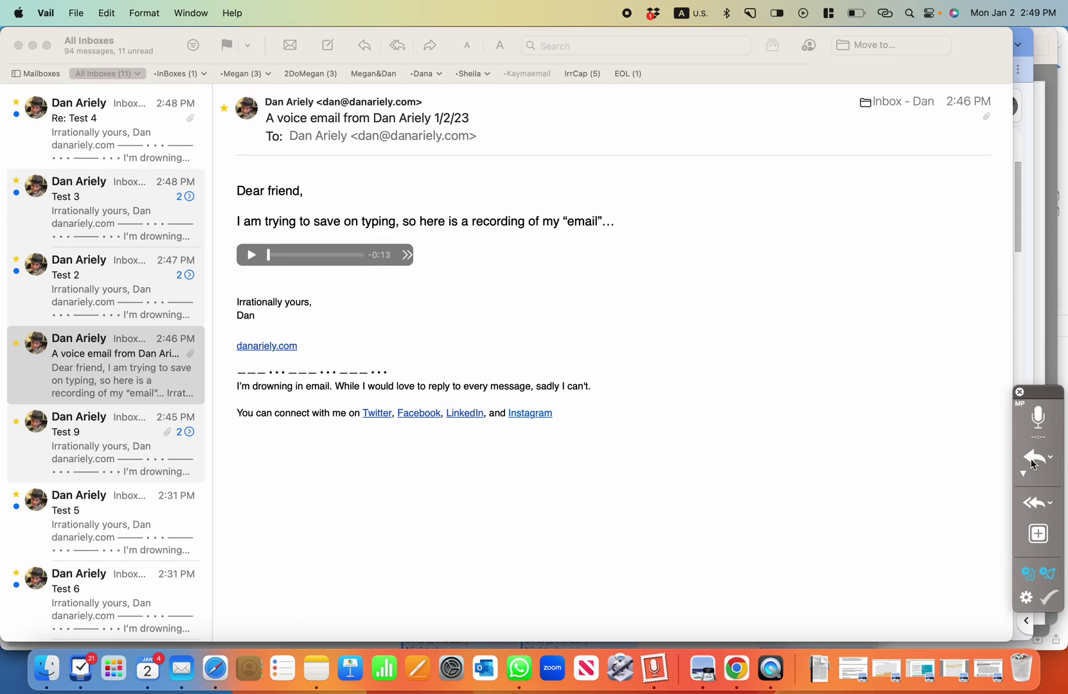
pyautogui.click(1029, 577)
pyautogui.click(1034, 461)
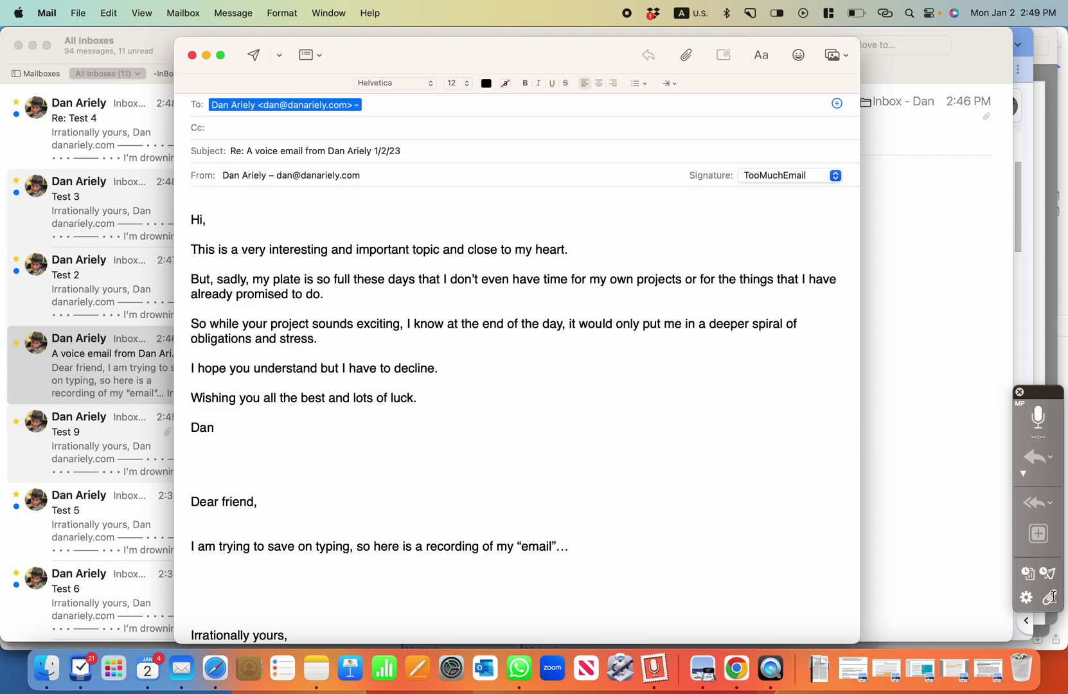
# Pick no travel.txt, then automated response.txt in Vail's canned texts, and reply to the voice email
pyautogui.click(114, 355)
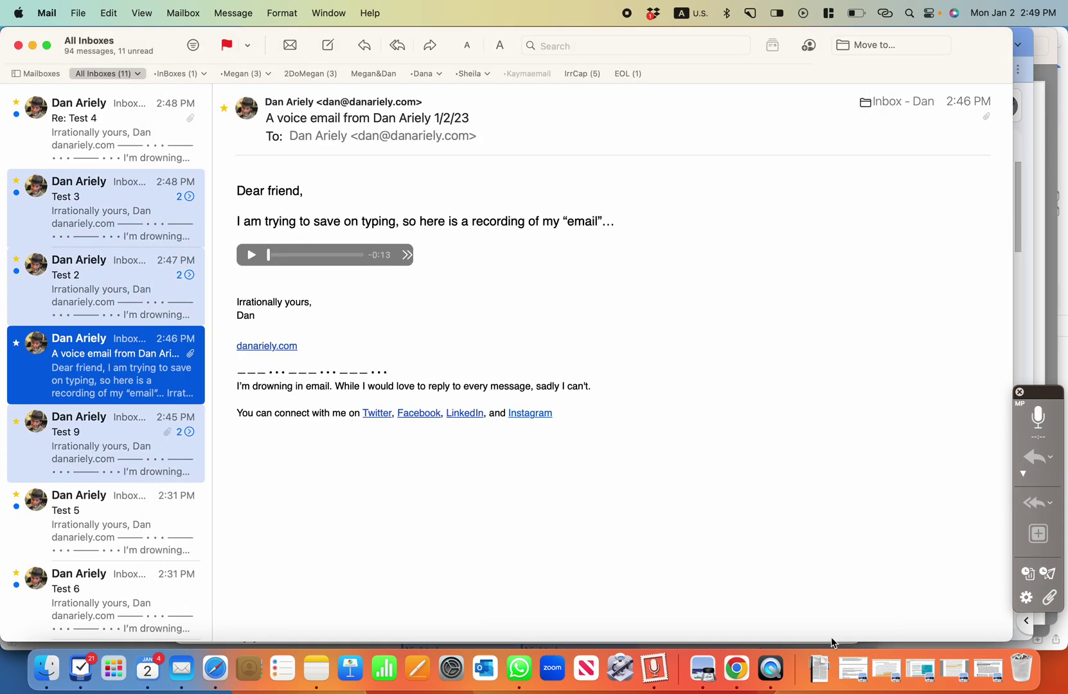
pyautogui.click(1051, 597)
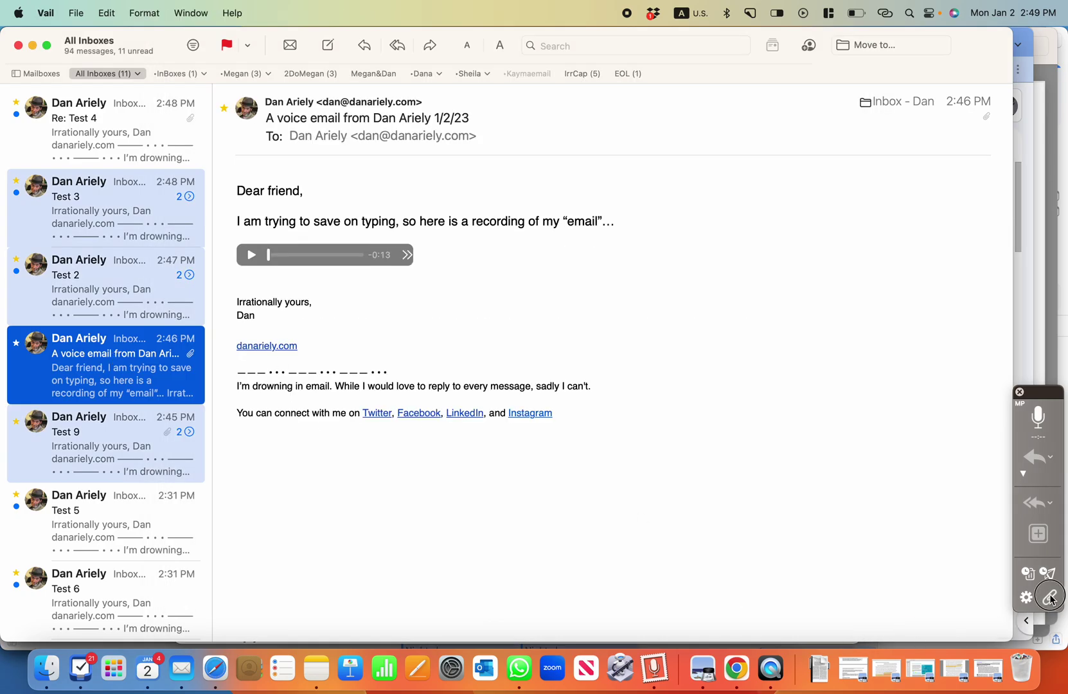
pyautogui.click(1051, 597)
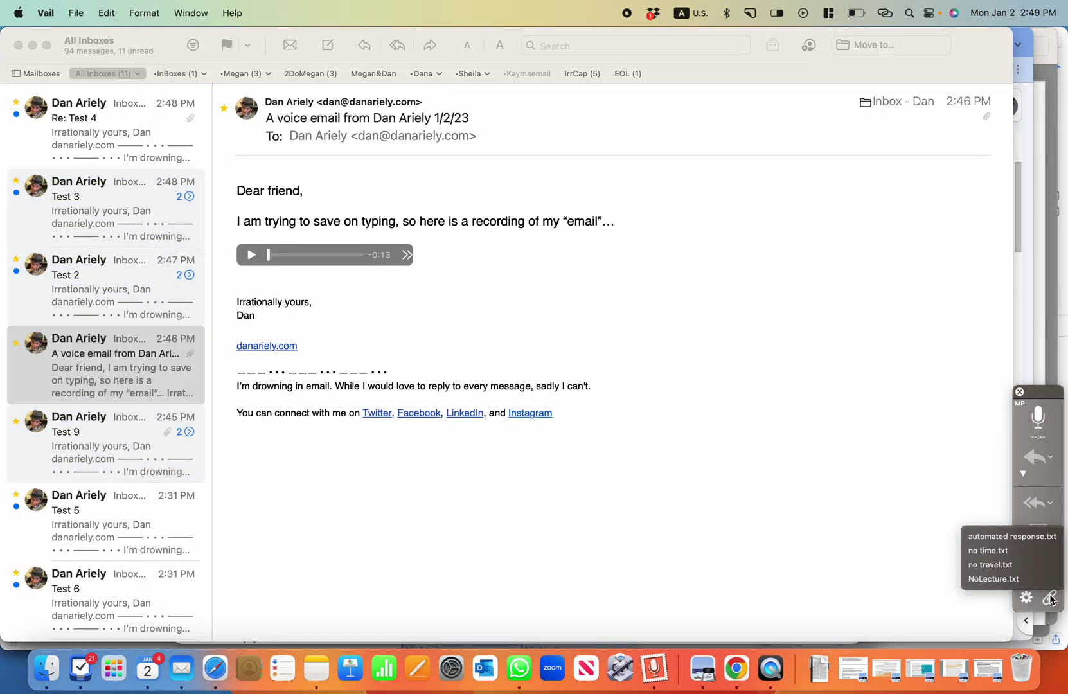
pyautogui.click(1017, 566)
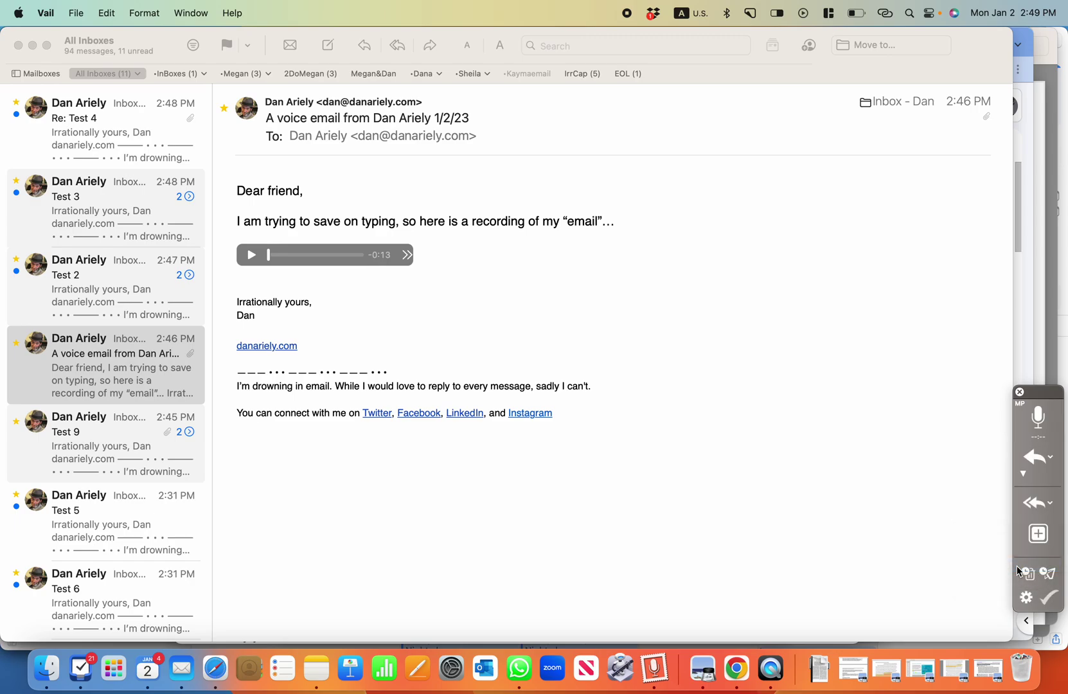
pyautogui.click(1051, 598)
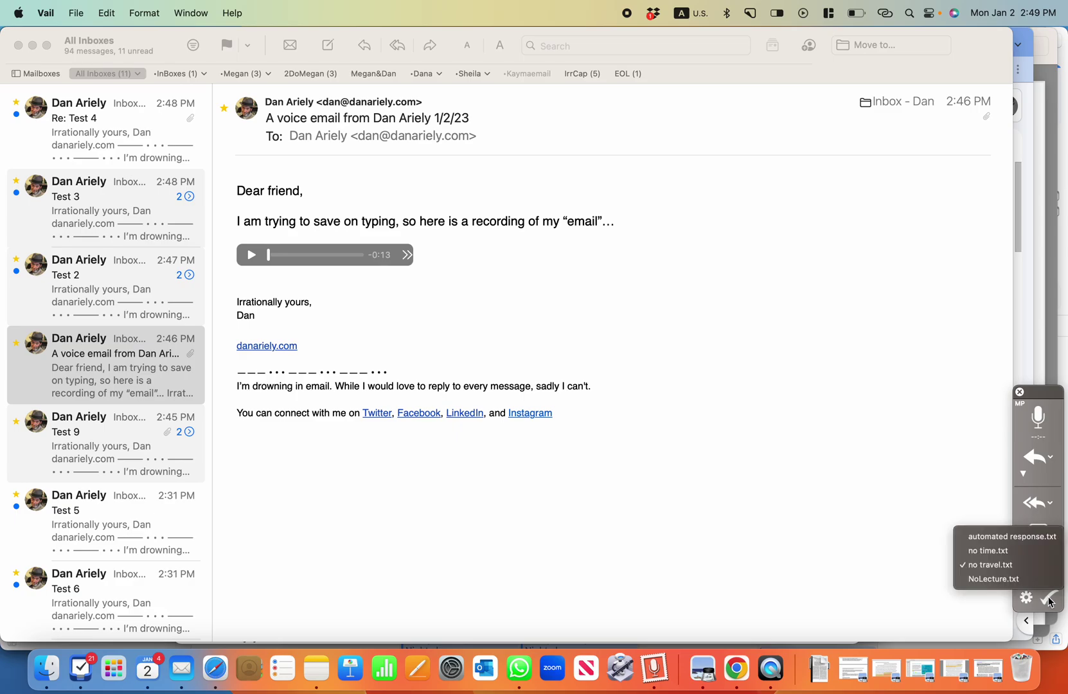
pyautogui.click(1021, 540)
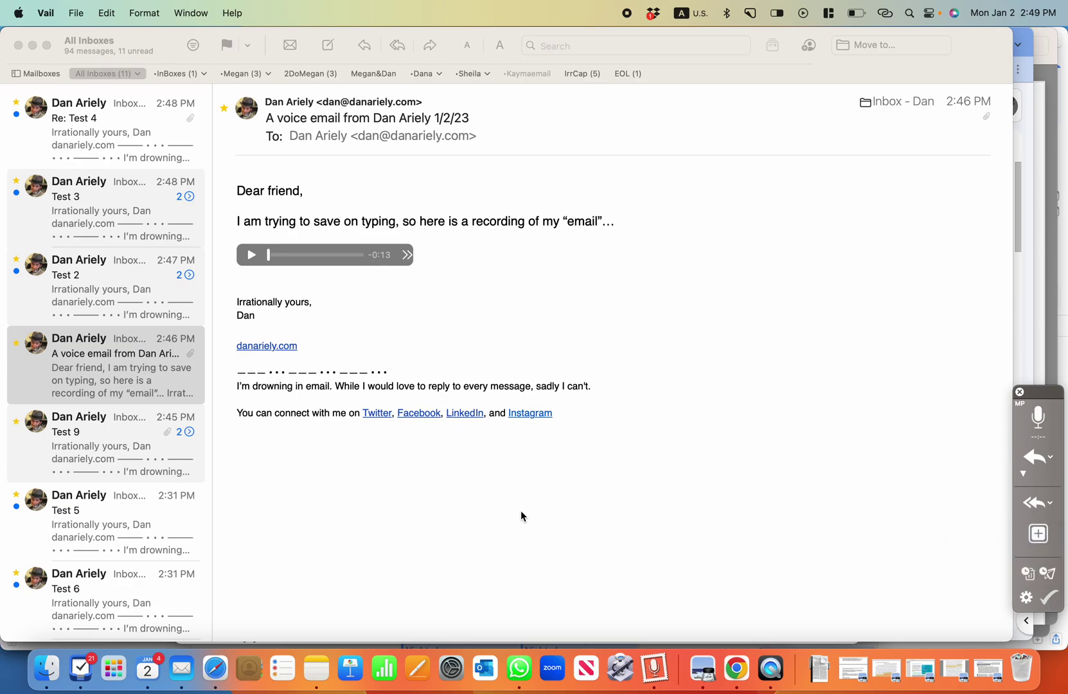
pyautogui.click(146, 359)
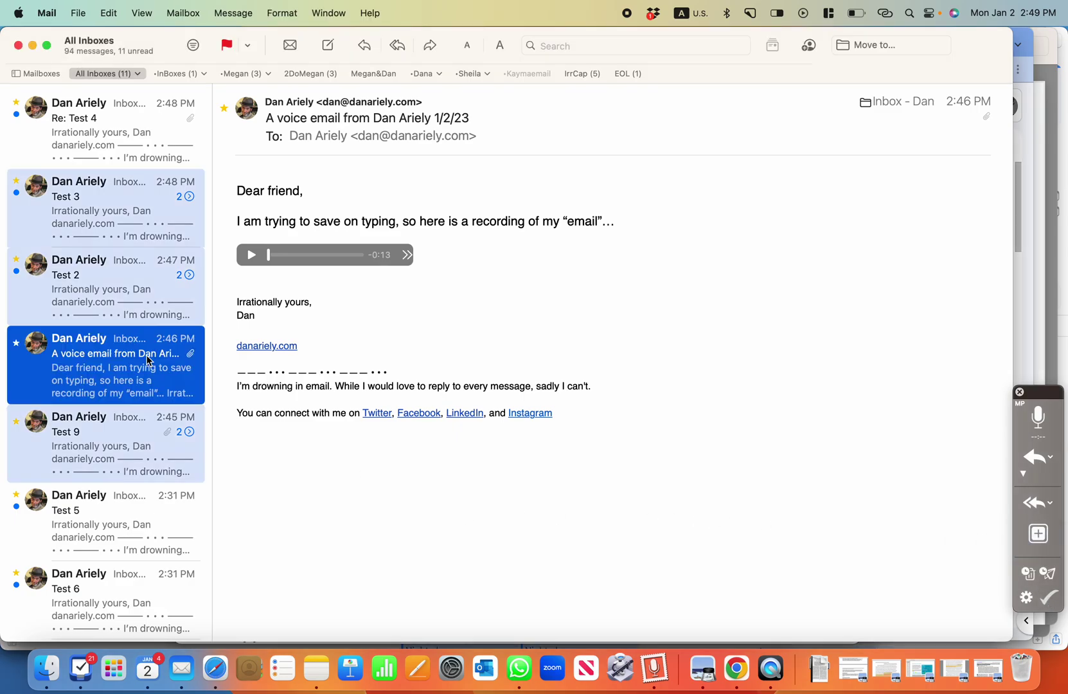
pyautogui.click(1033, 460)
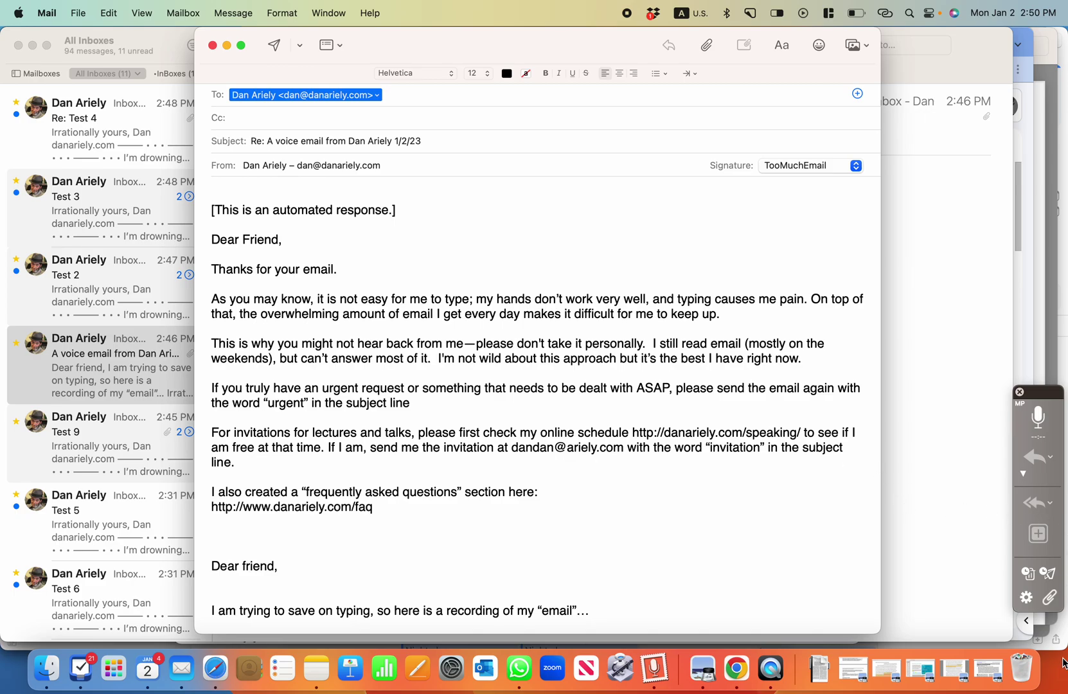
# Open Vail's Settings panel from the gear icon on its floating palette
pyautogui.click(1026, 597)
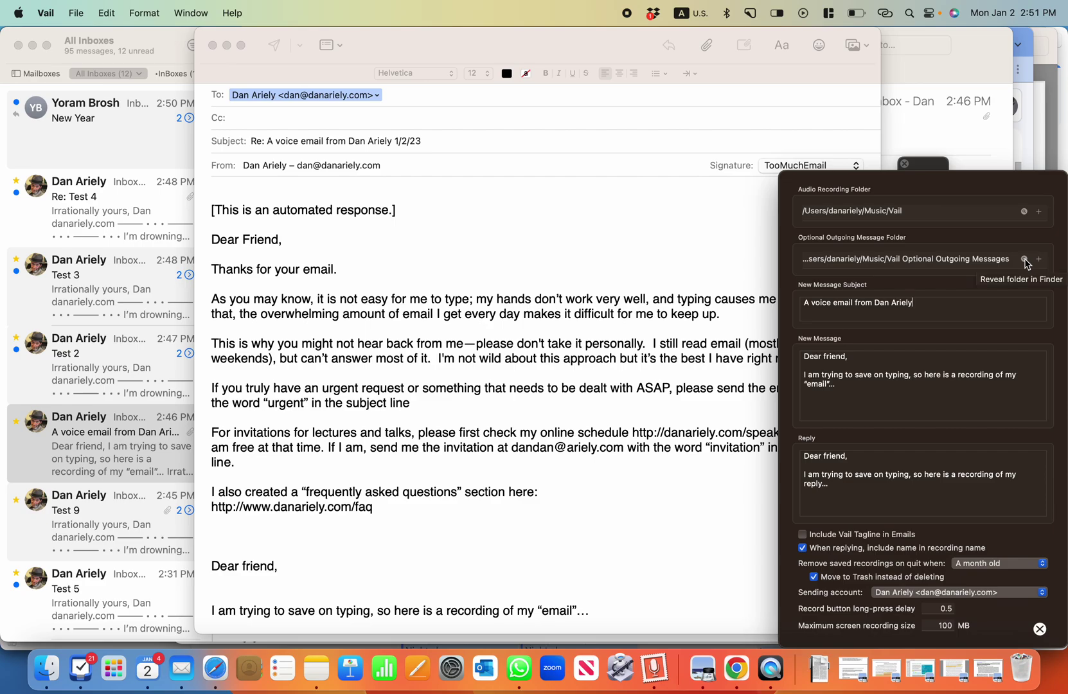
# Reveal the audio recording folder and the outgoing message folder in Finder
pyautogui.click(1024, 211)
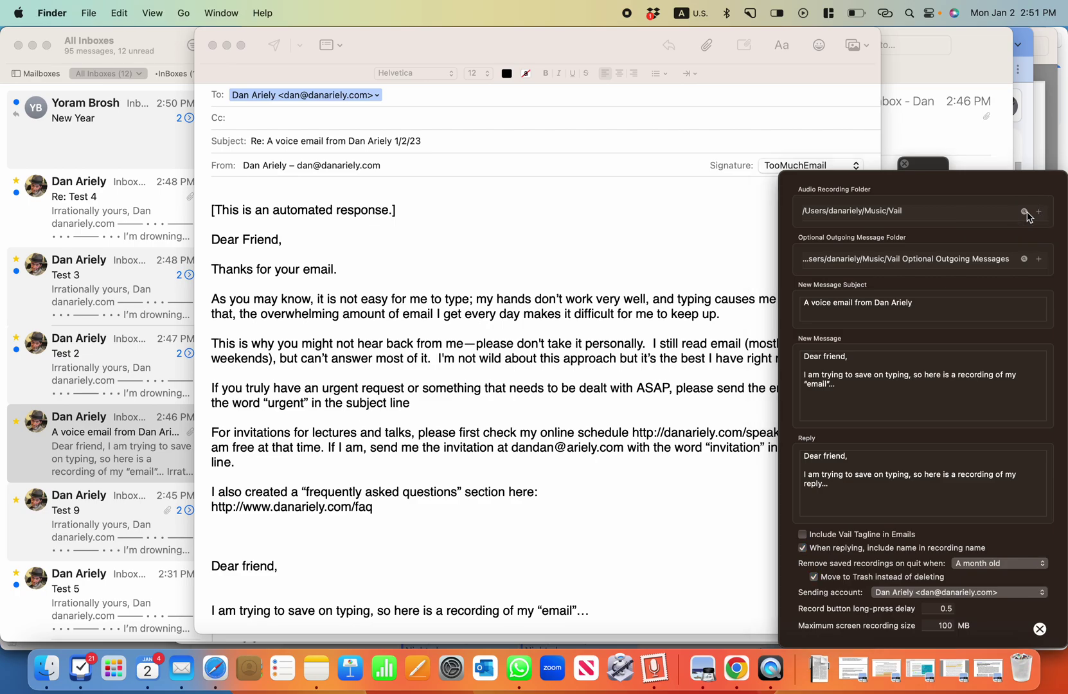
pyautogui.scroll(-15, 643, 399)
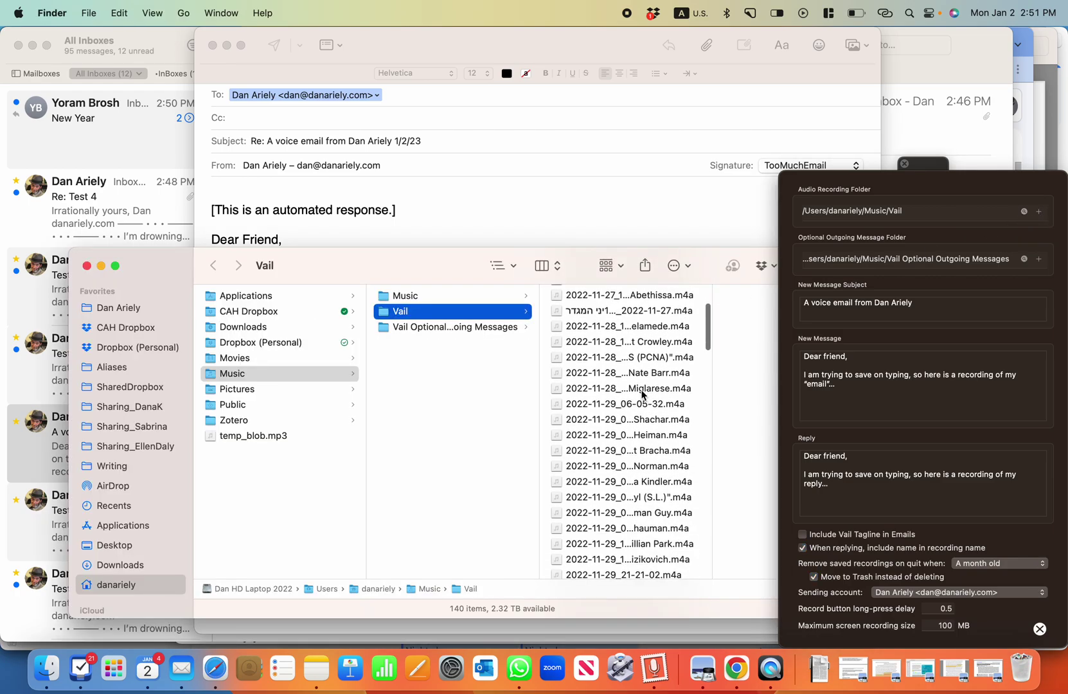
pyautogui.scroll(20, 642, 395)
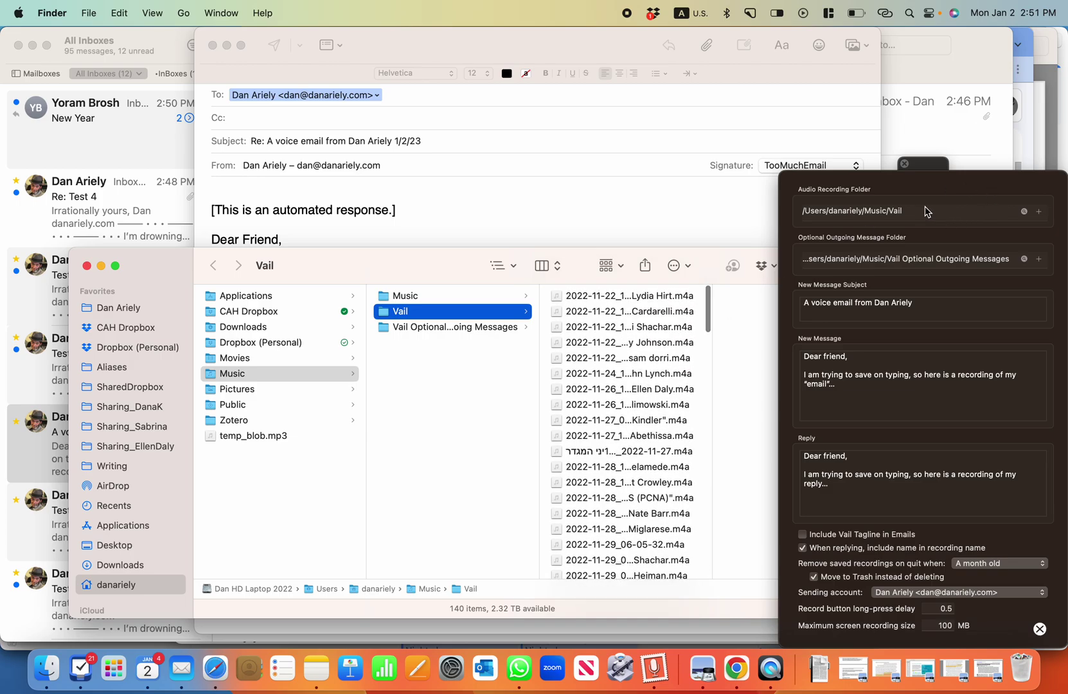
pyautogui.click(1024, 258)
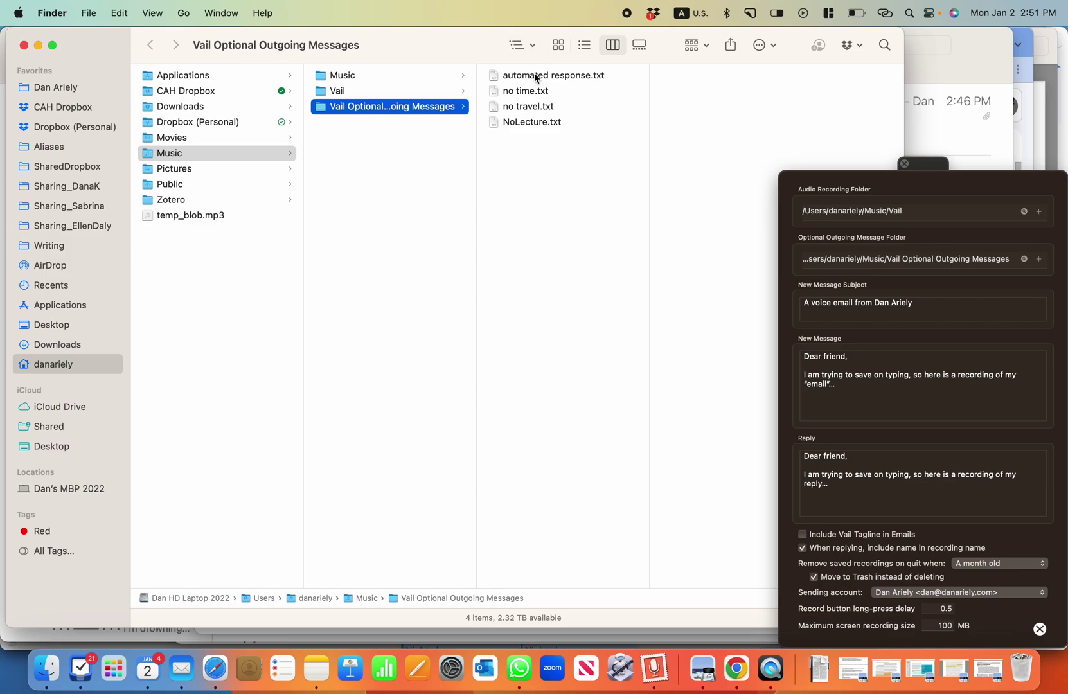
# Preview automated response.txt, no time.txt, no travel.txt and NoLecture.txt, then close Vail's settings
pyautogui.click(536, 75)
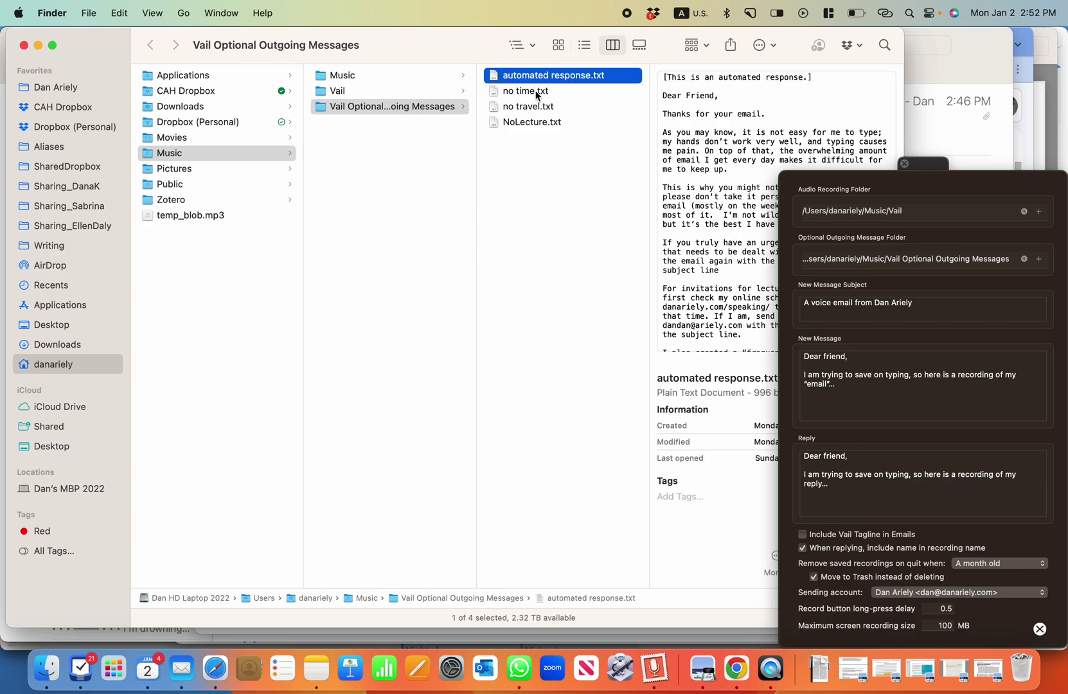
pyautogui.click(537, 94)
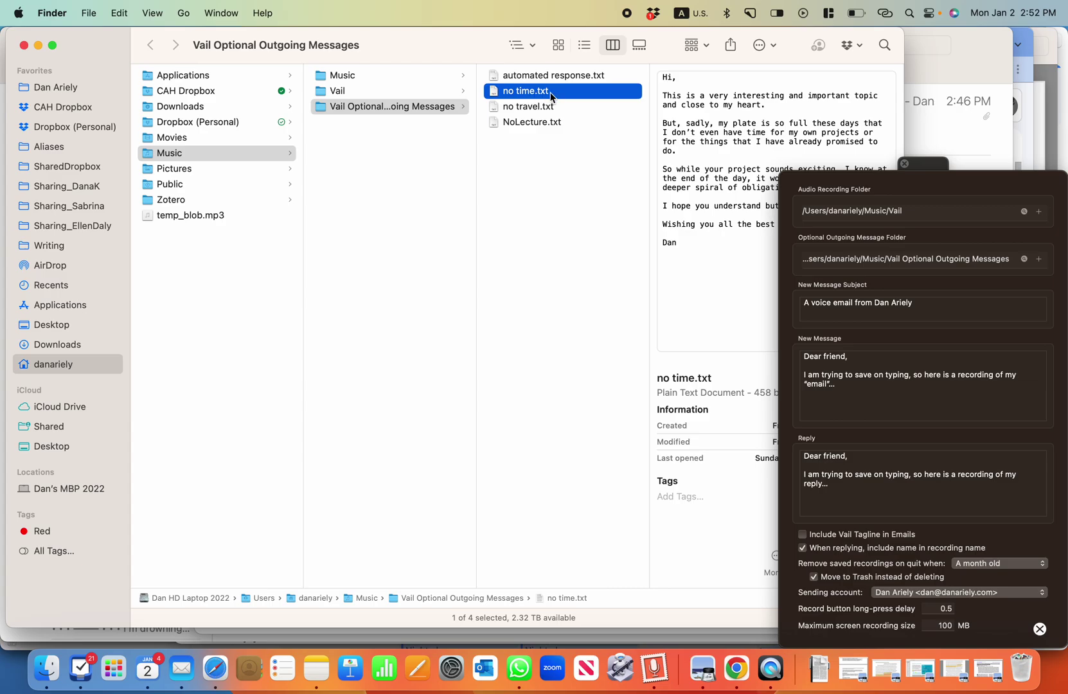
pyautogui.click(558, 110)
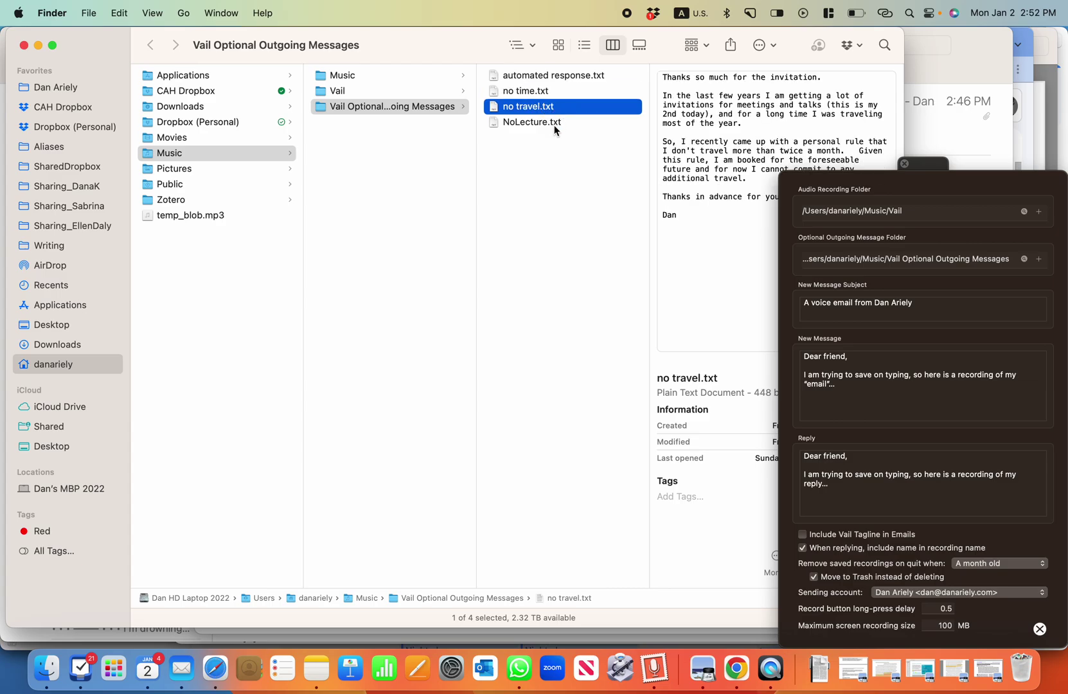
pyautogui.click(554, 123)
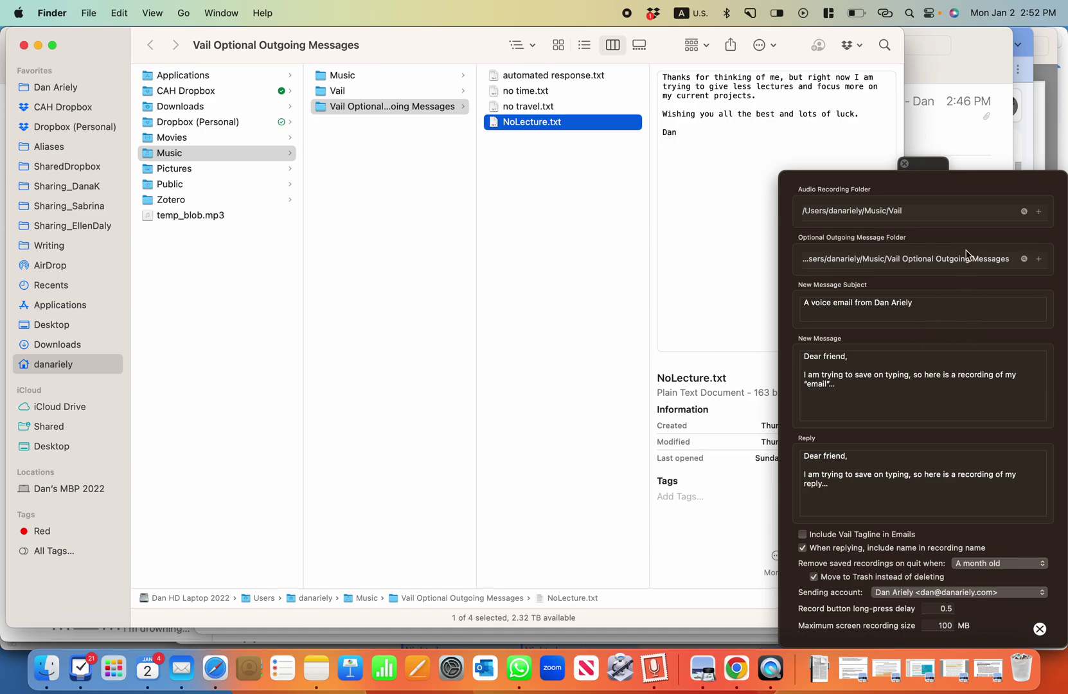
pyautogui.click(1039, 629)
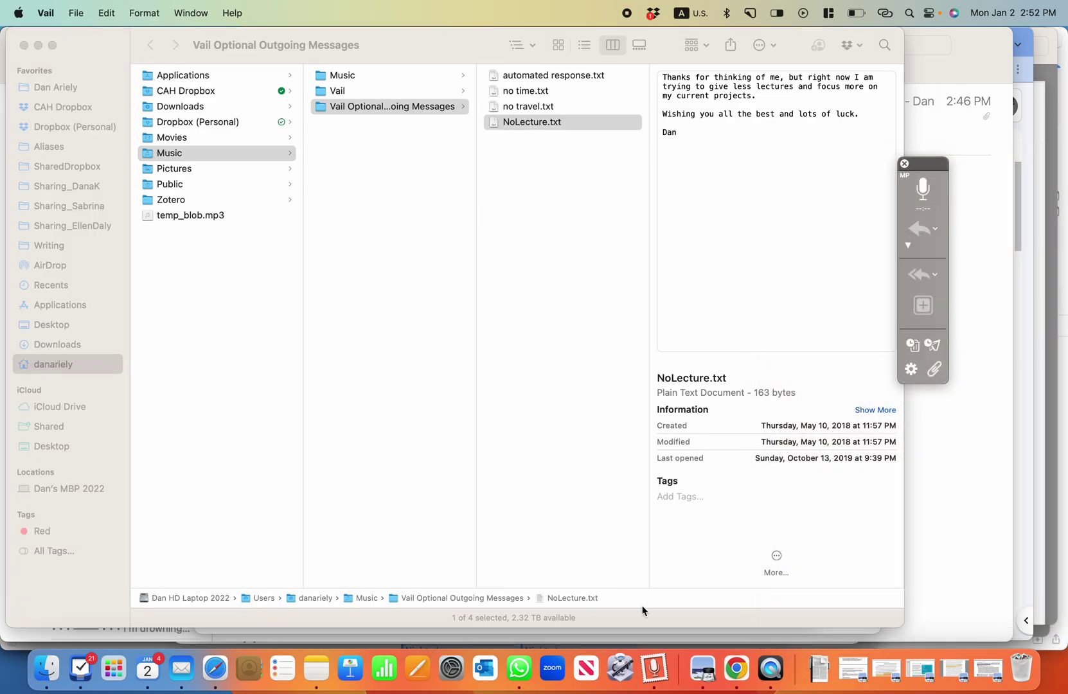
# Discard the automated-response reply without saving and open Re: Test 4 to its recording
pyautogui.click(181, 669)
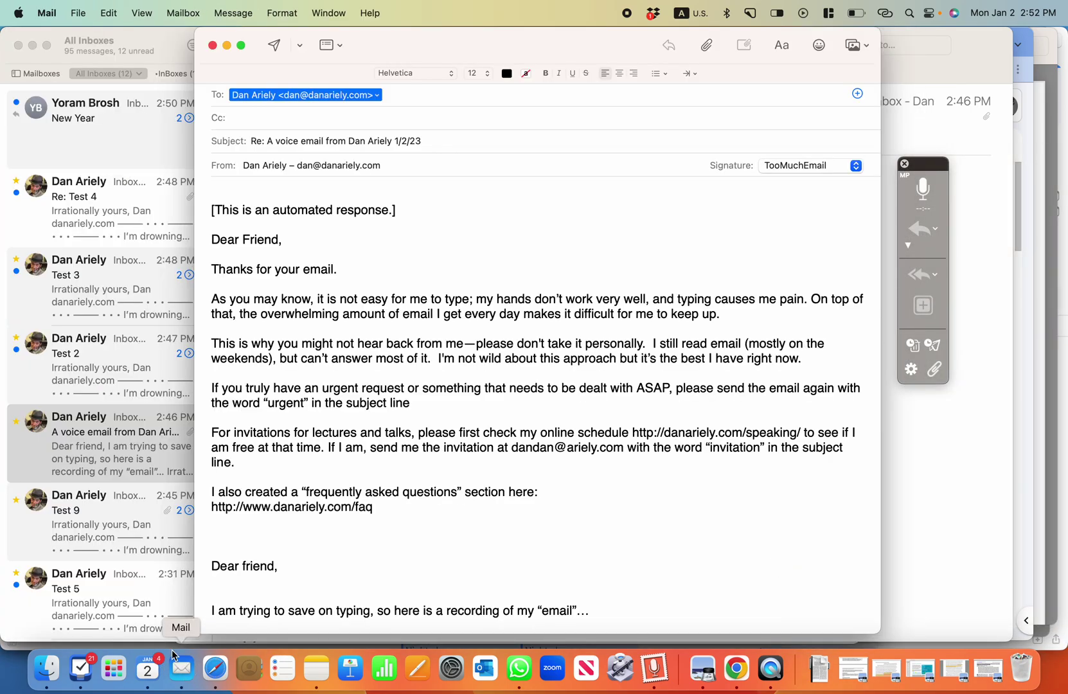
pyautogui.click(212, 45)
pyautogui.click(522, 387)
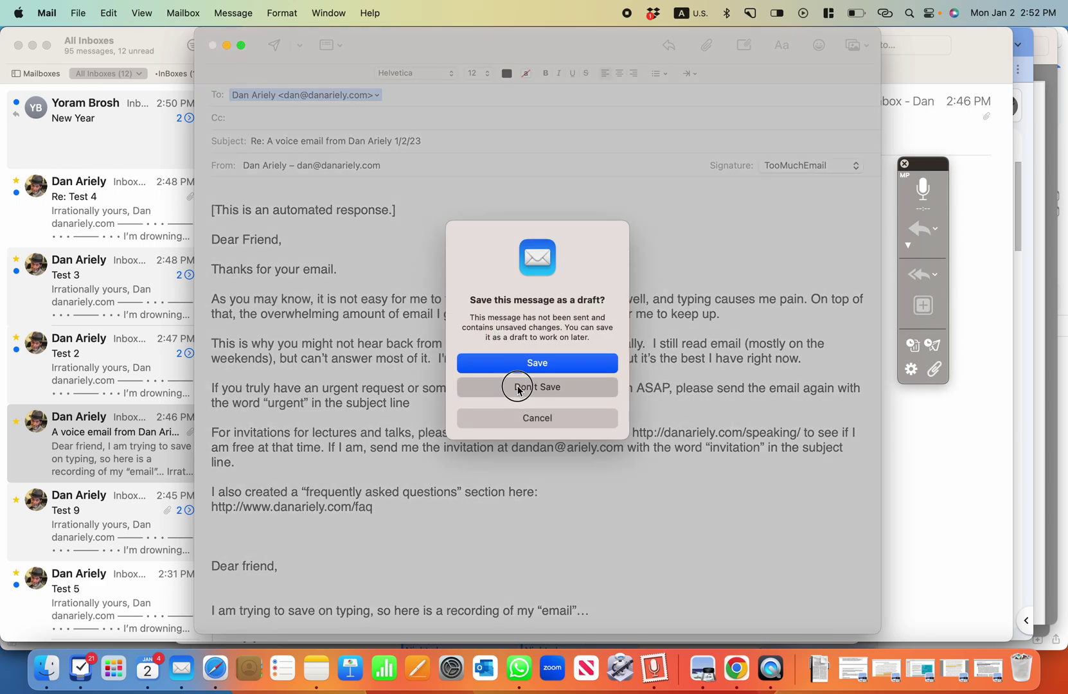
pyautogui.click(94, 221)
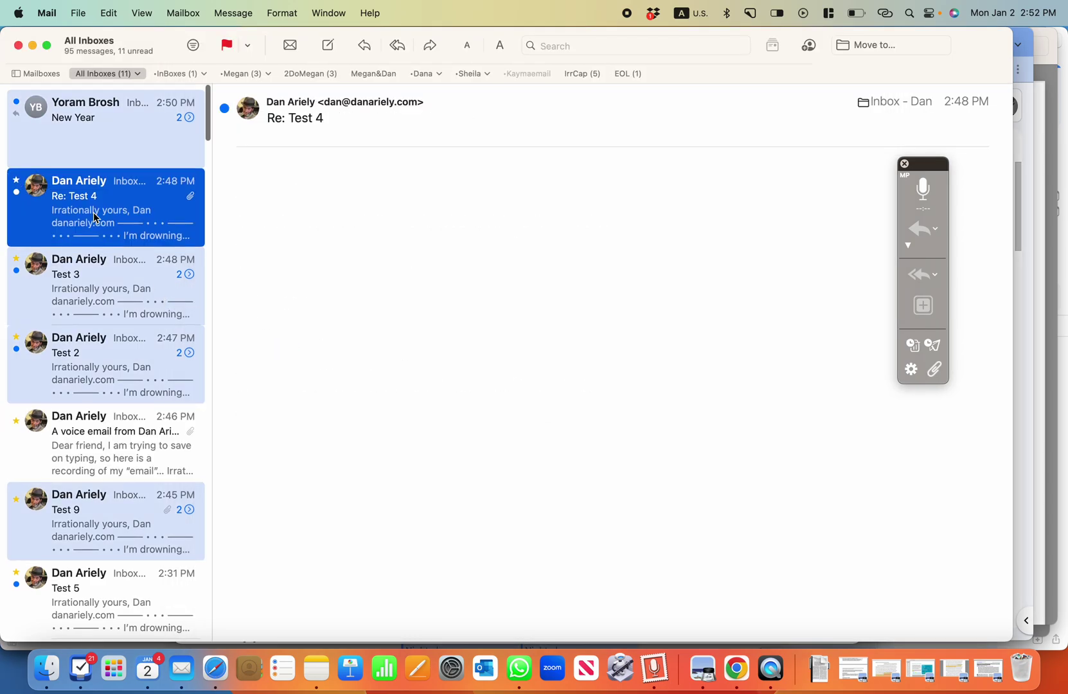
pyautogui.scroll(-5, 93, 218)
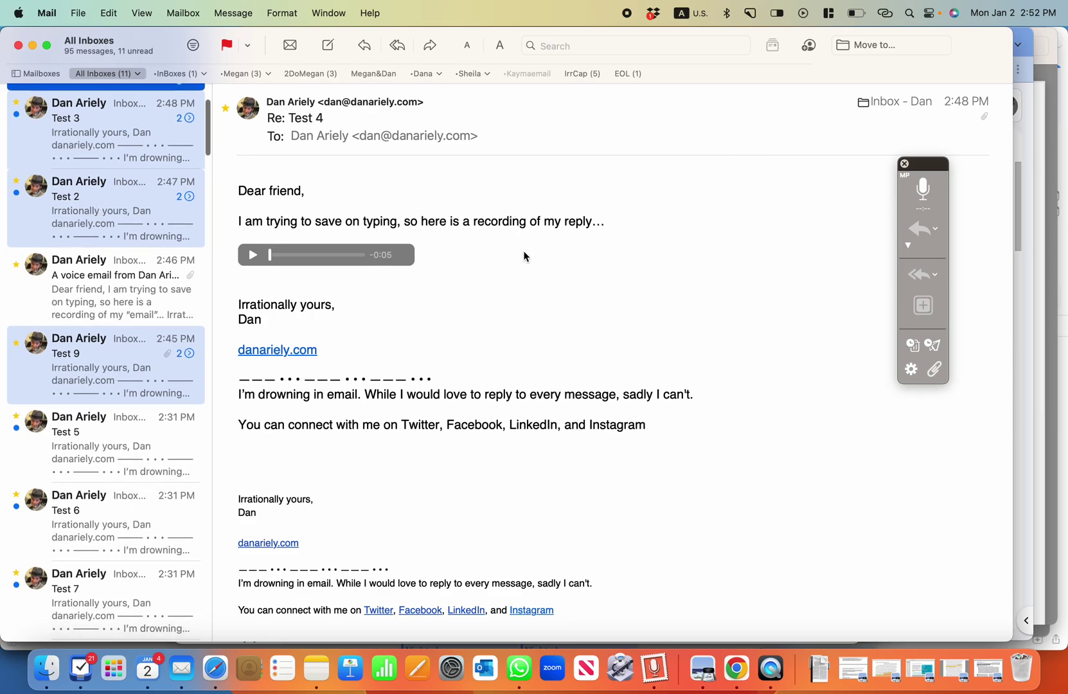
# Drag Vail's recording palette to the bottom-right, off the Re: Test 4 message
pyautogui.moveTo(935, 167); pyautogui.dragTo(1046, 434)
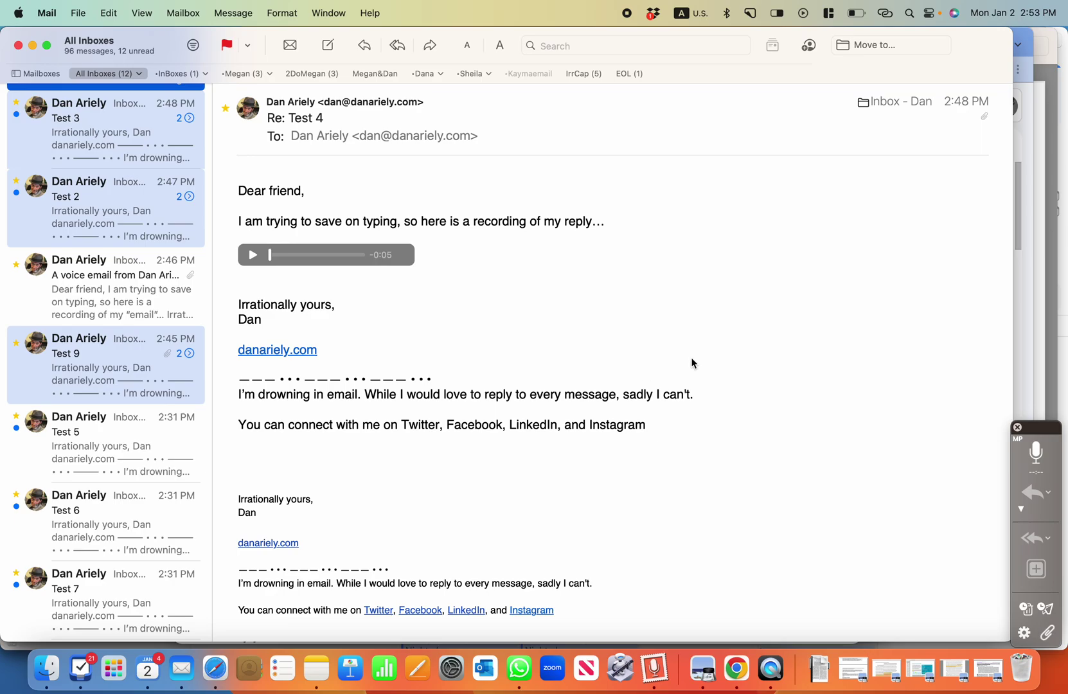
pyautogui.click(1033, 435)
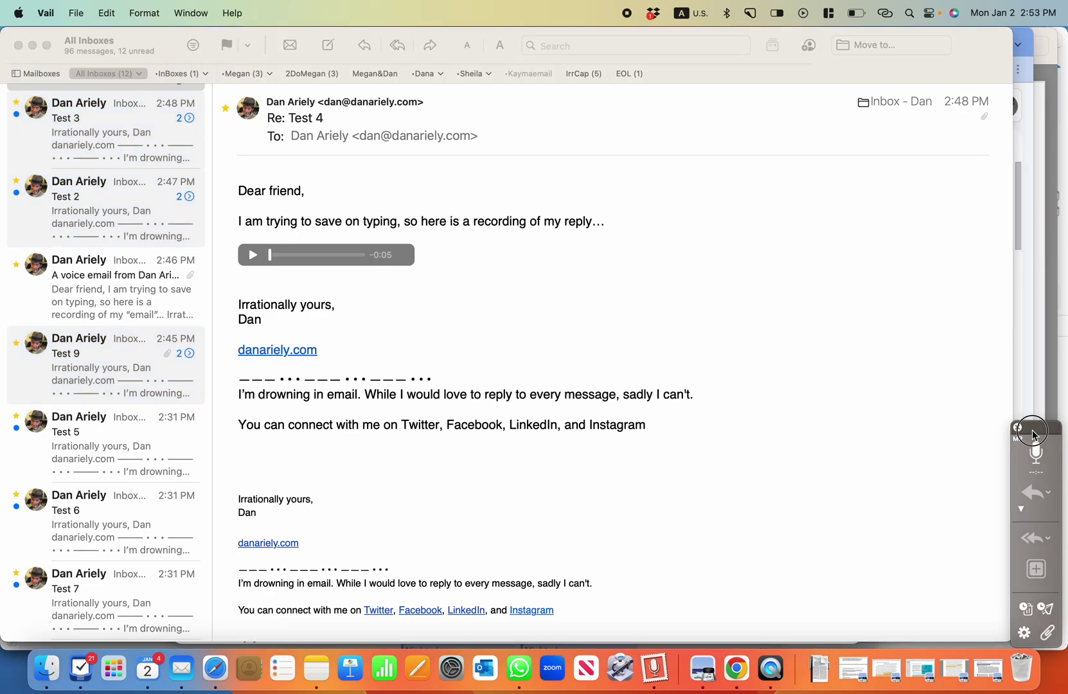